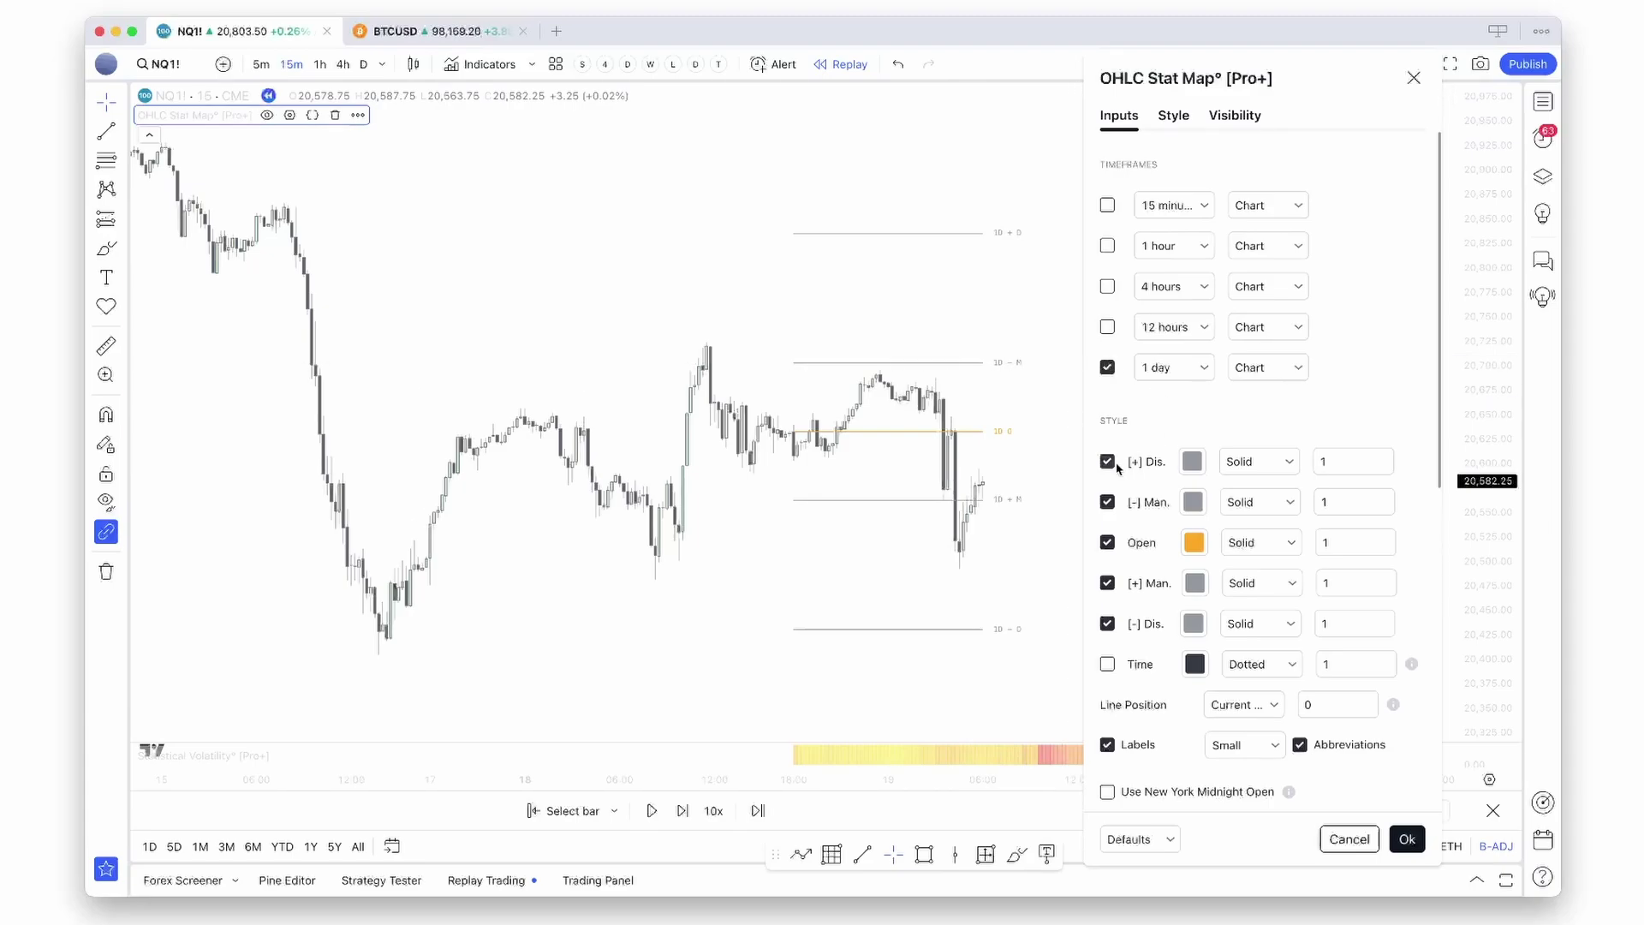
Step: Hide the [-] Man. level from the chart, undoing once and hiding it again
click(1107, 502)
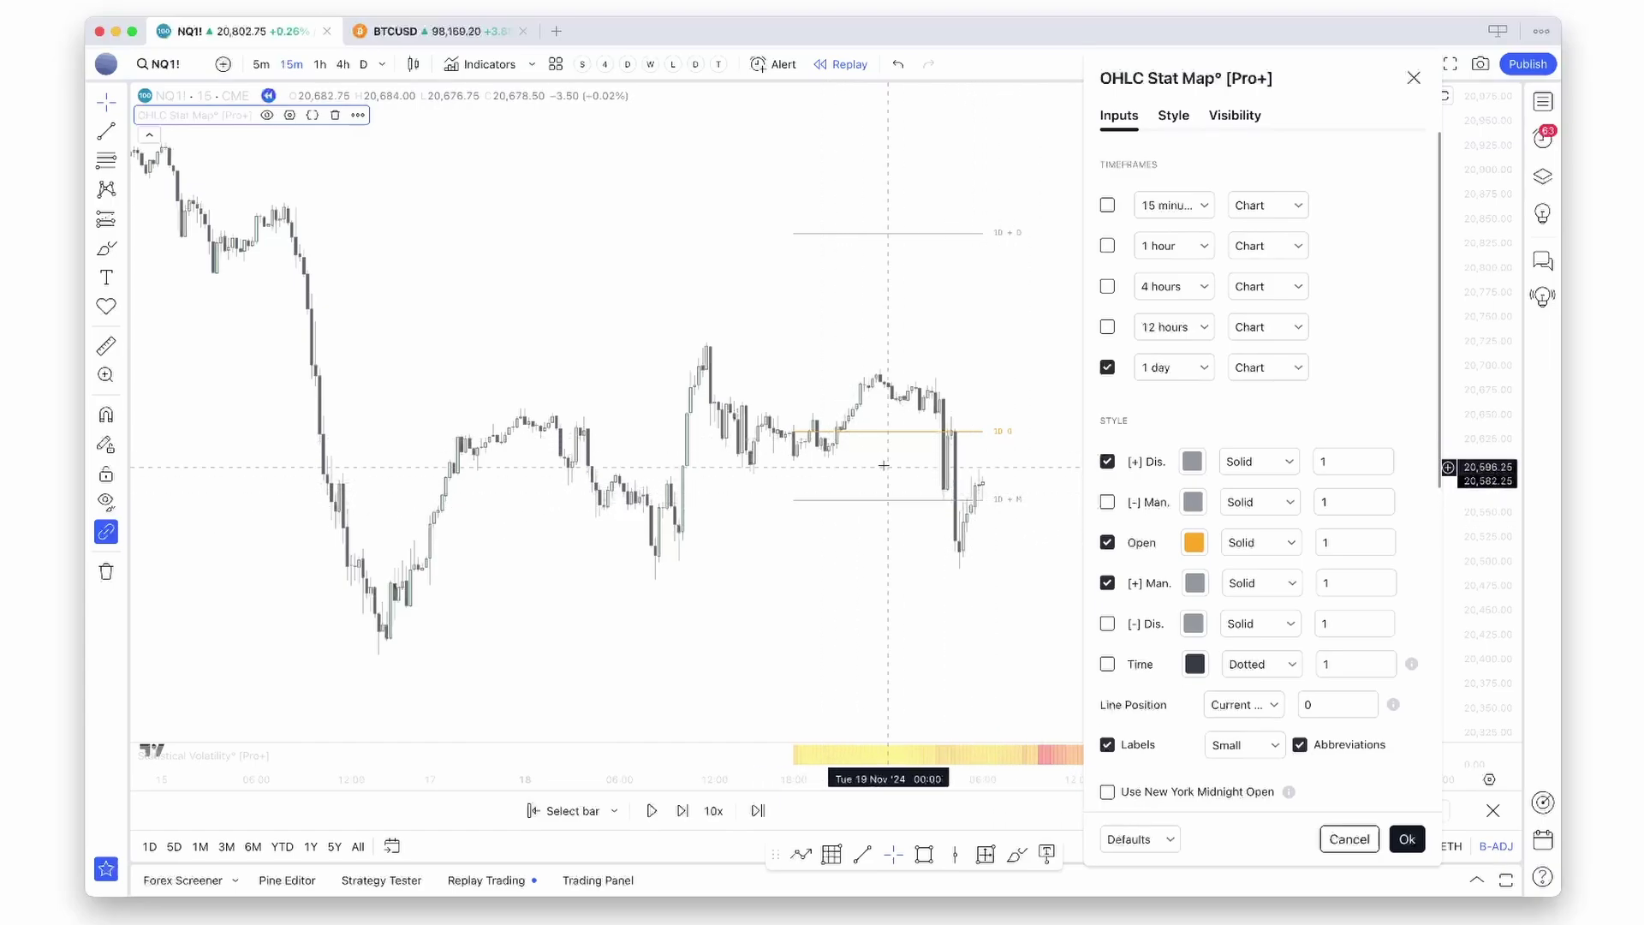
key(ctrl+z)
key(ctrl+z)
key(ctrl+z)
key(ctrl+z)
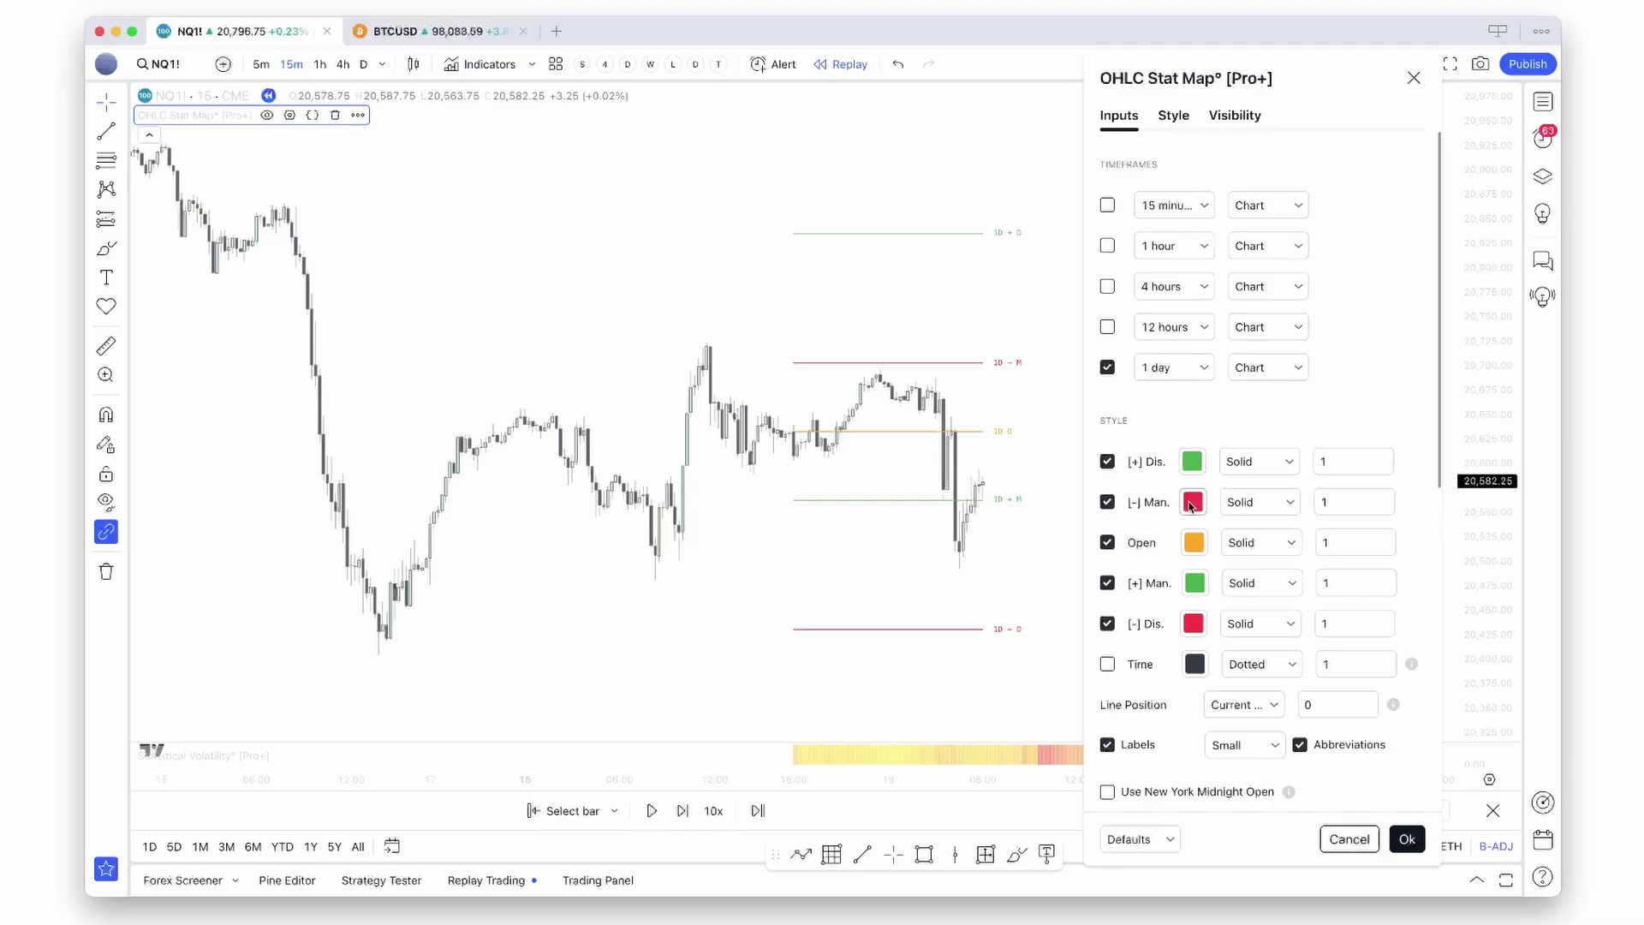
click(1107, 501)
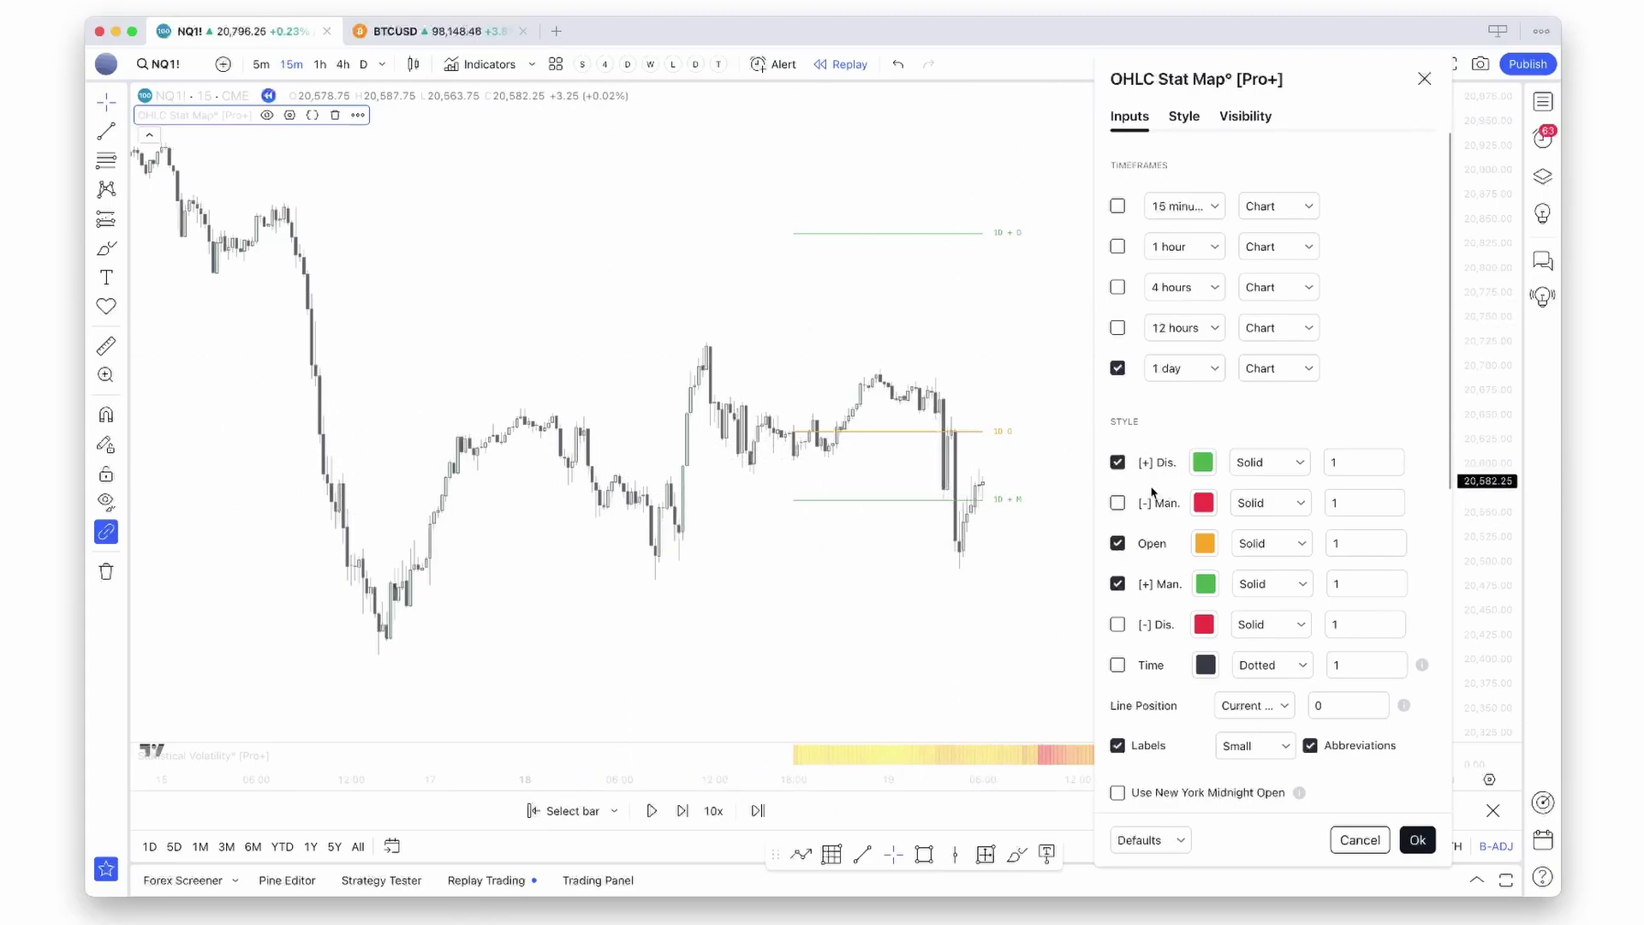
Step: Scroll to the Liquidity section and keep the range percentage at 20
scroll(1327, 487, down, 10)
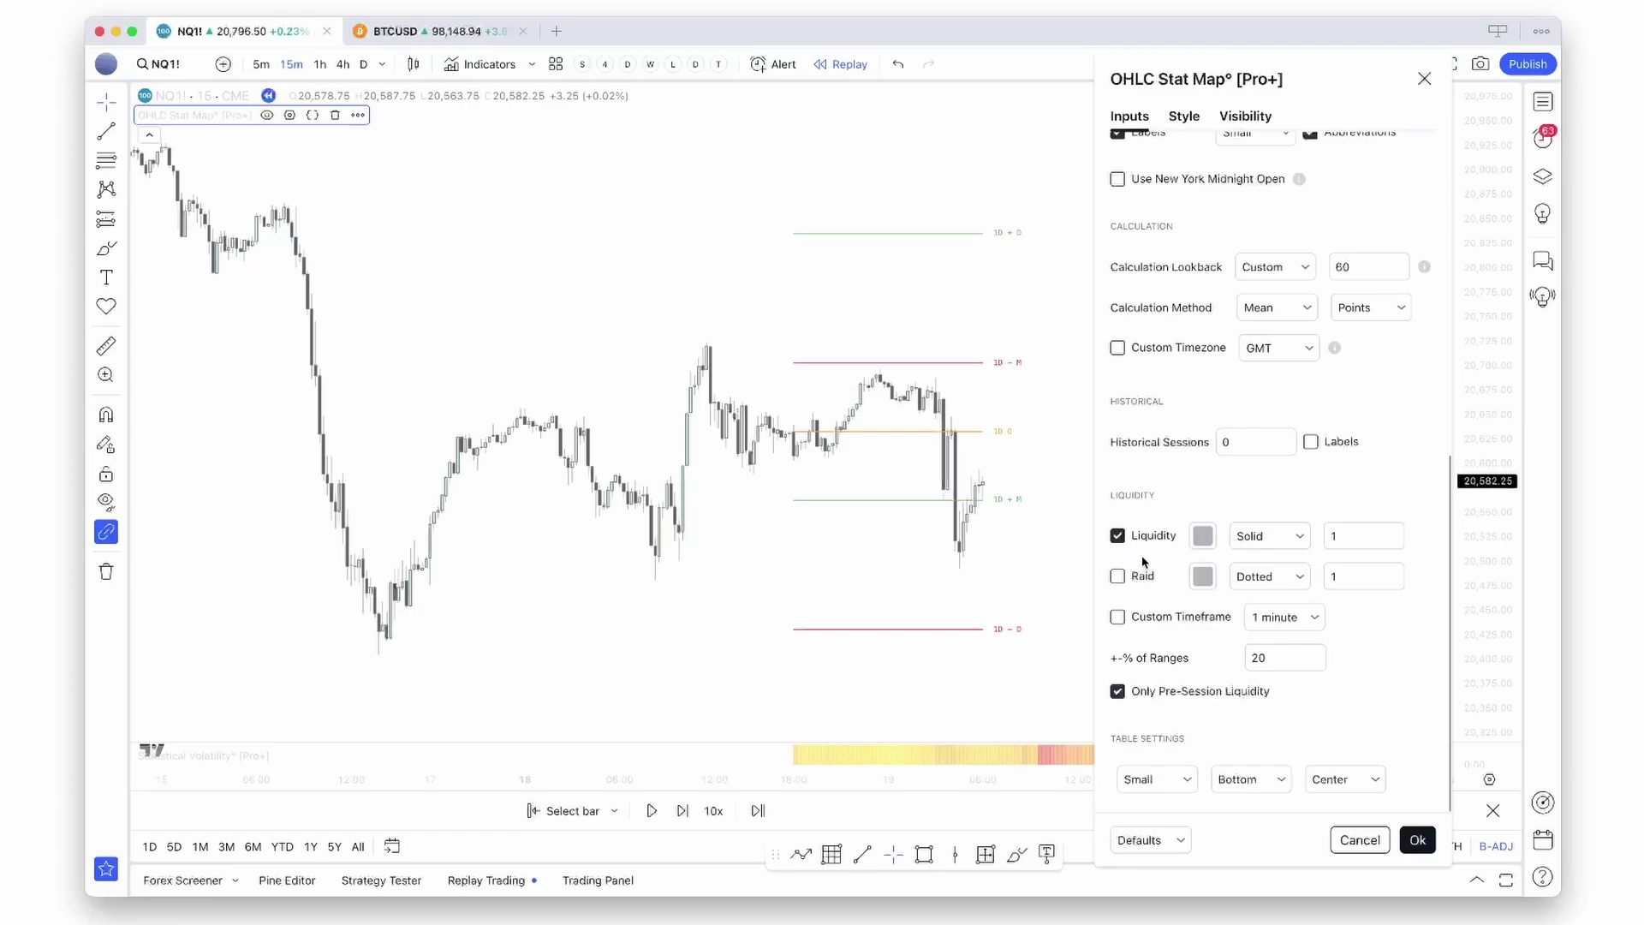
scroll(985, 248, down, 3)
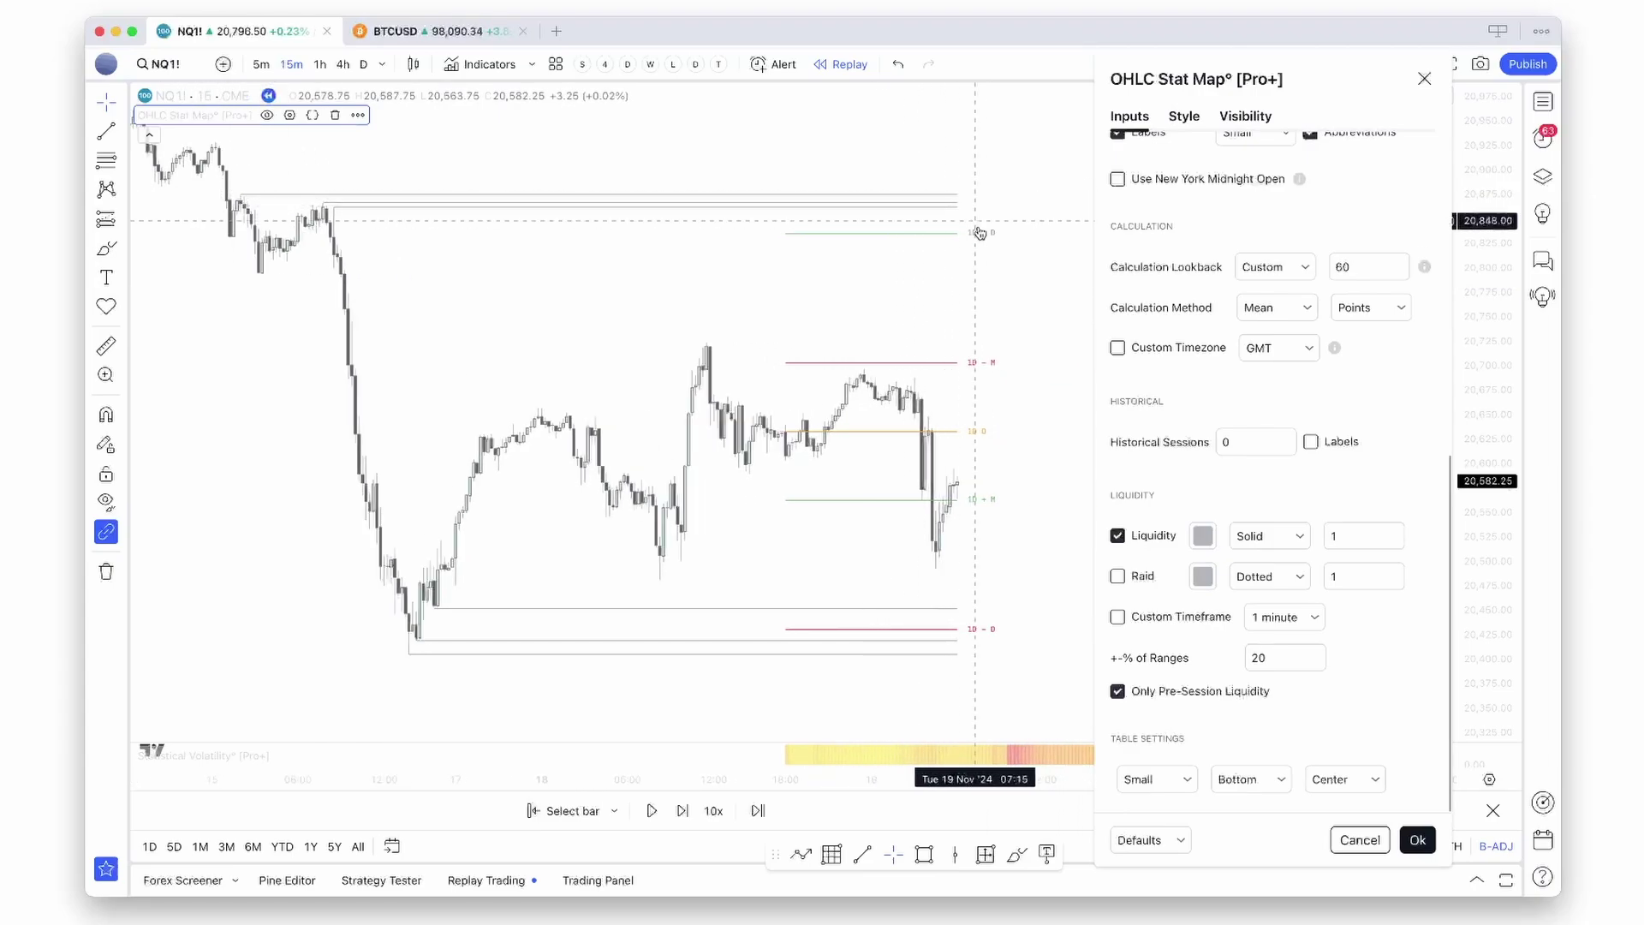
click(1285, 660)
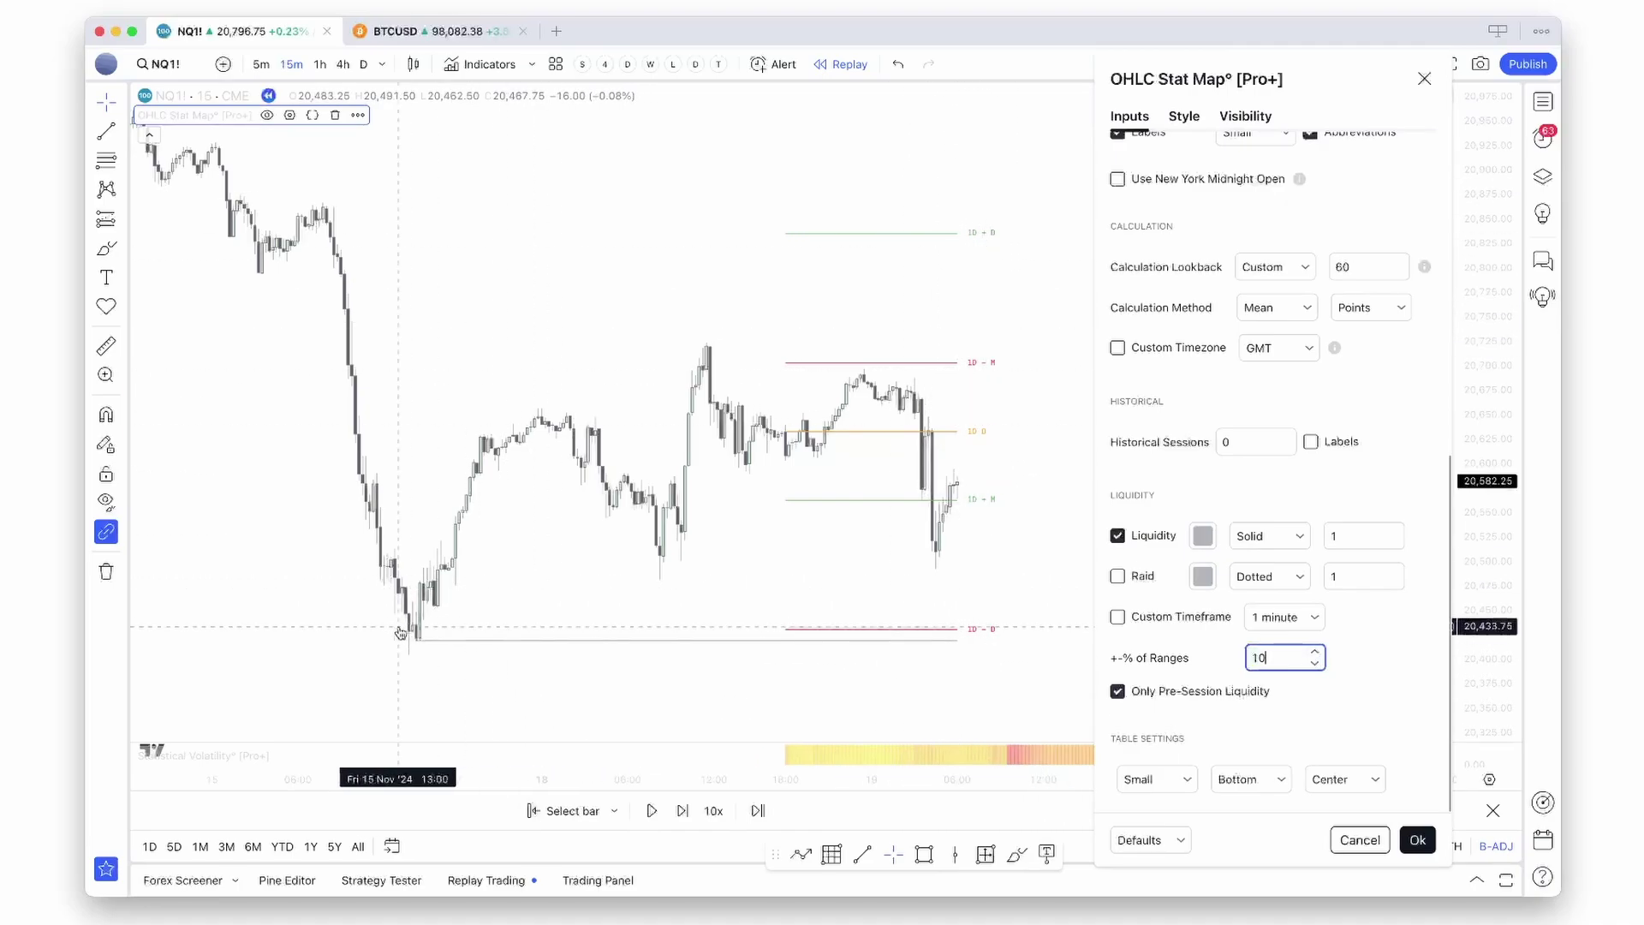
click(1315, 652)
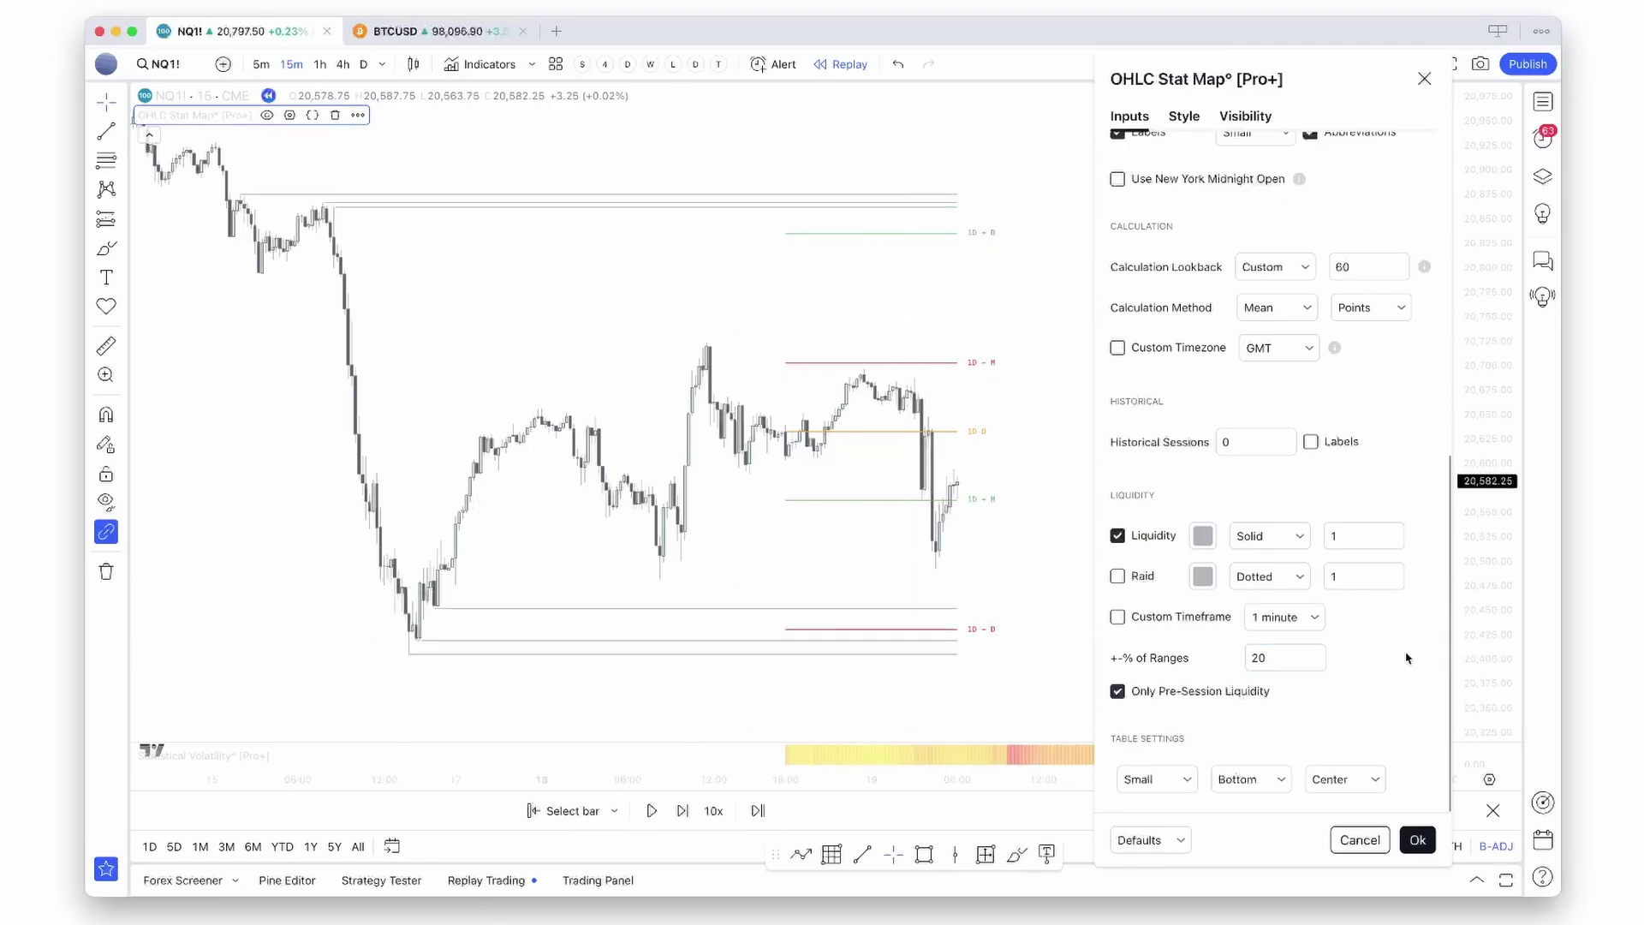
Step: Enable a custom 1 hour liquidity timeframe and apply the Stat Map settings
click(1117, 616)
click(1314, 616)
scroll(1273, 471, down, 1)
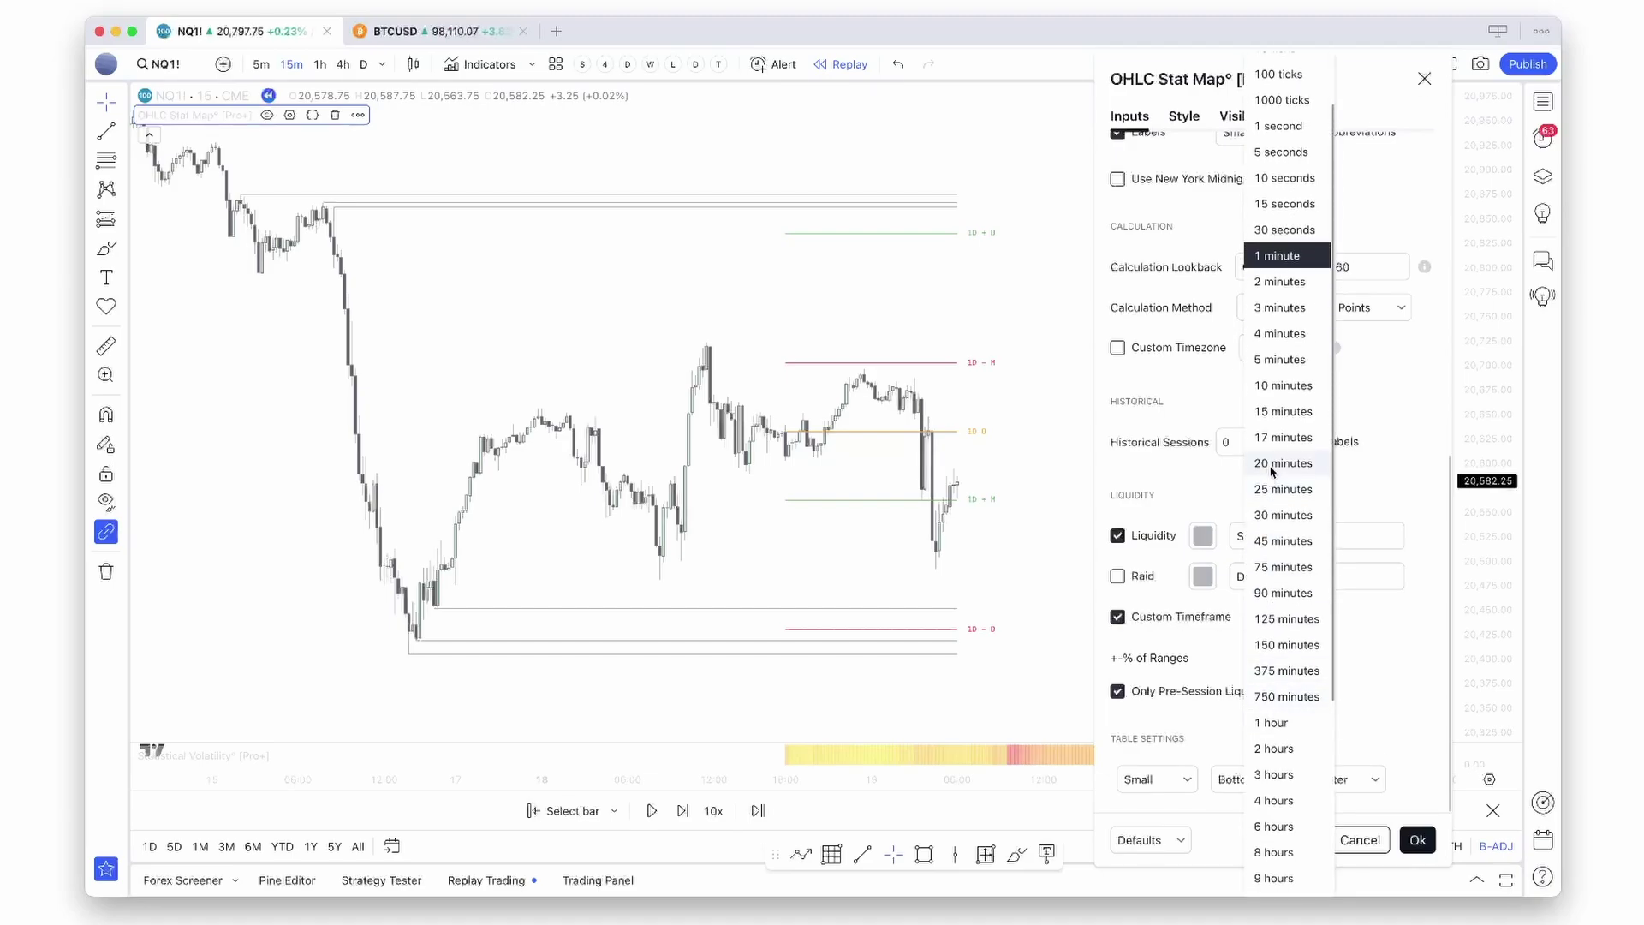
click(1276, 723)
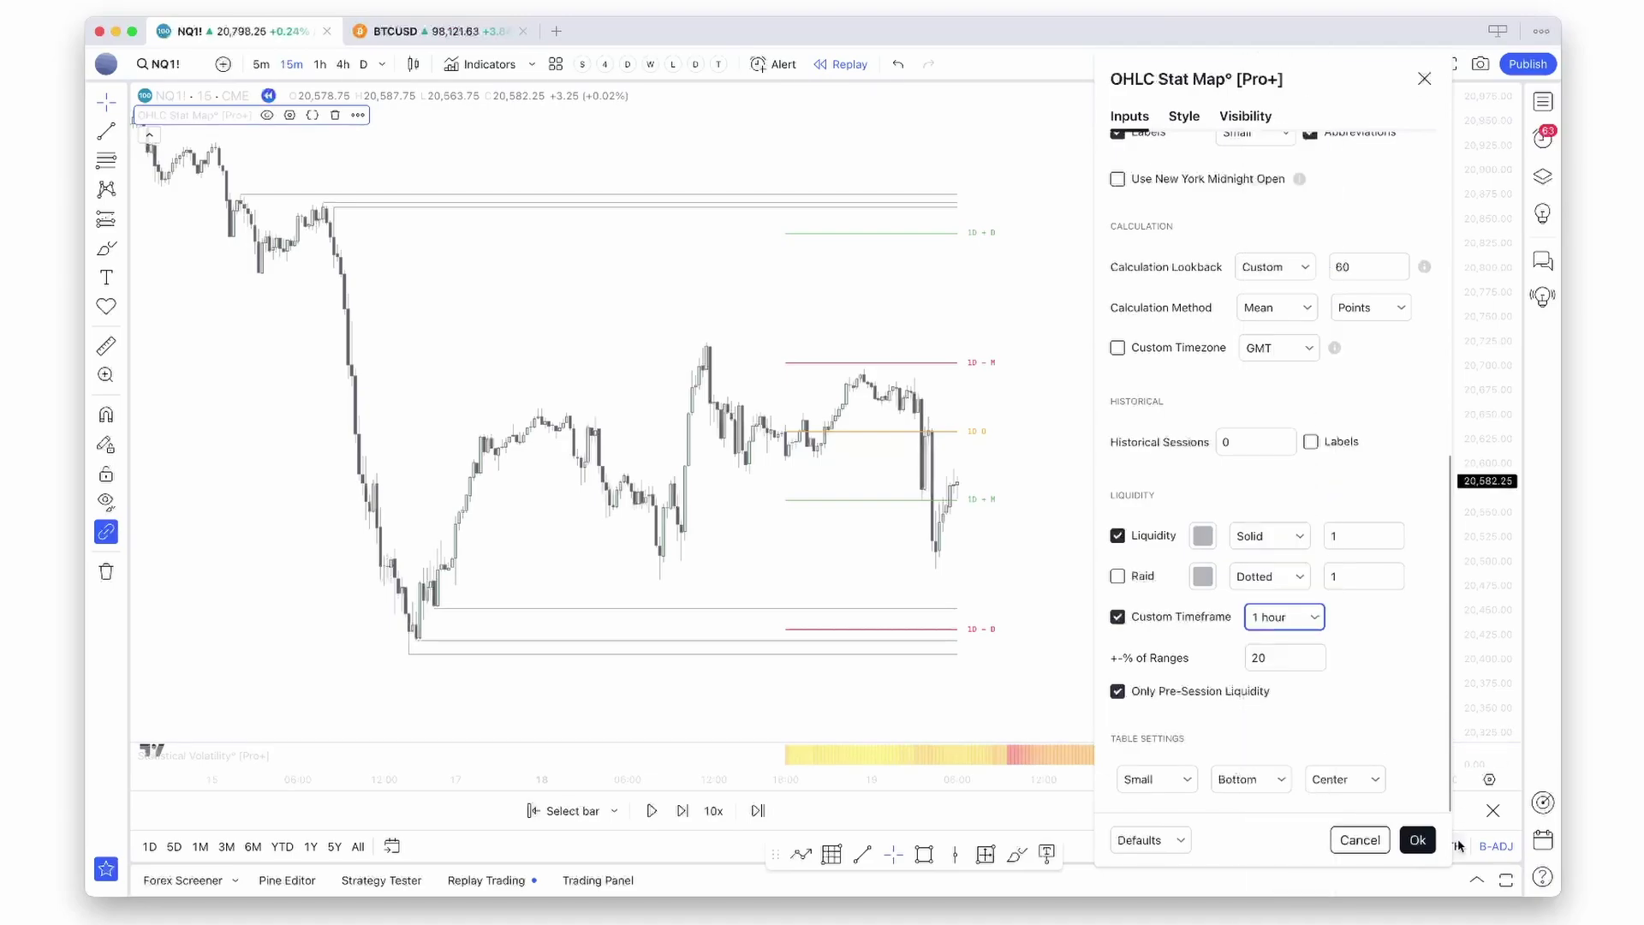
click(1418, 840)
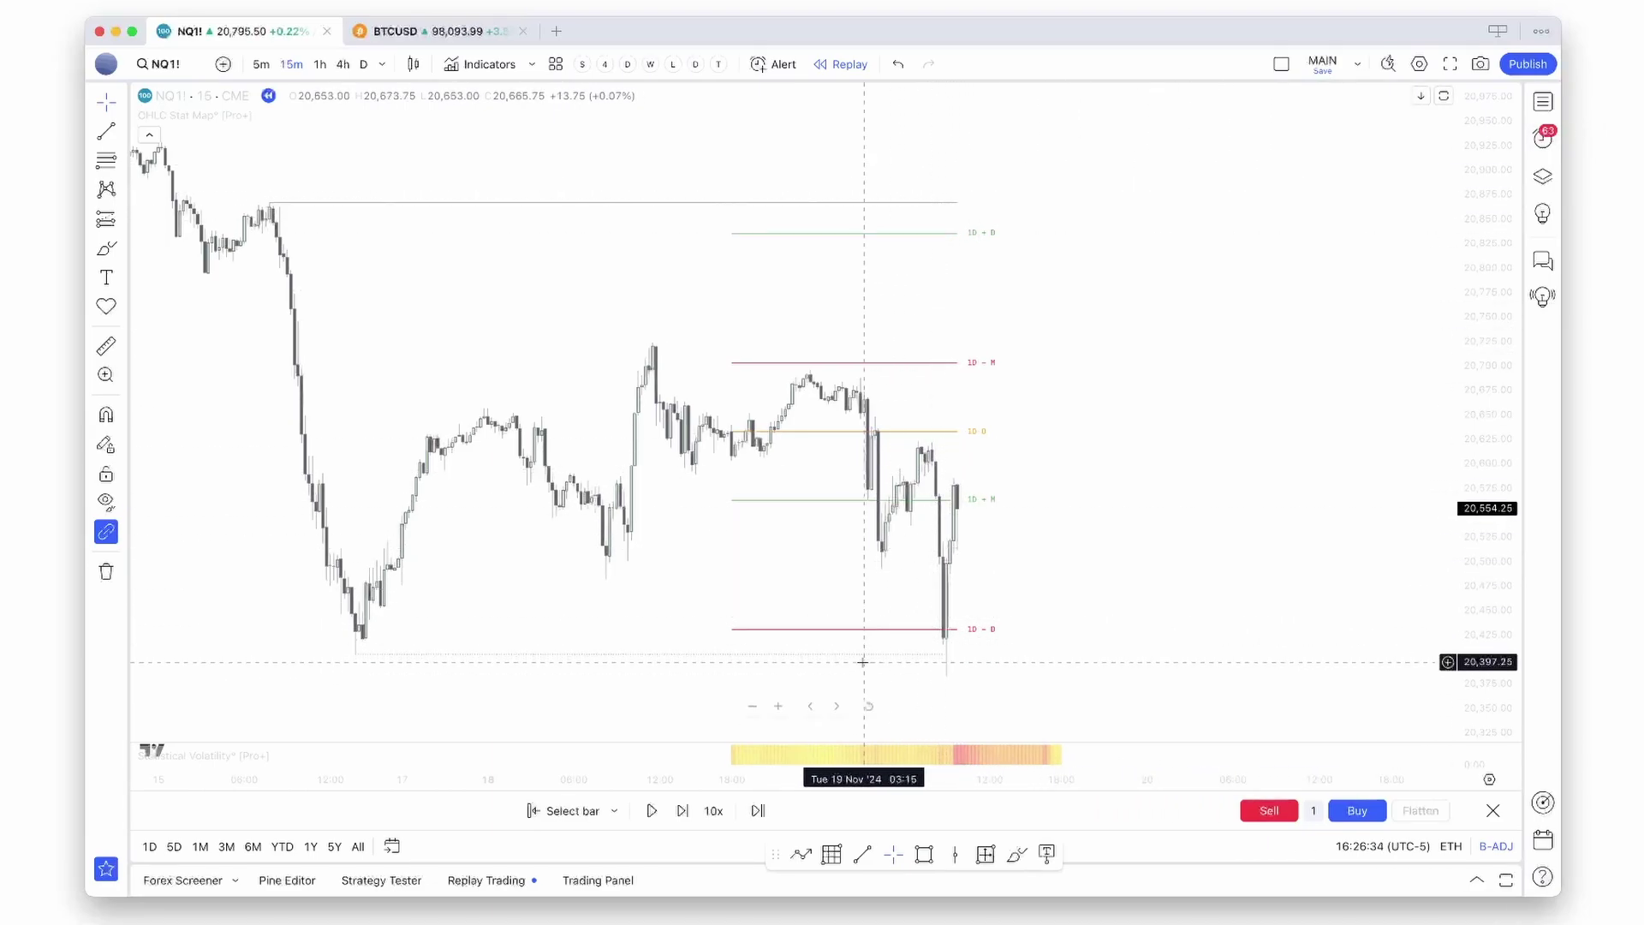
Step: Reopen the Stat Map settings and make the raid line red, solid, width 5
double_click(901, 654)
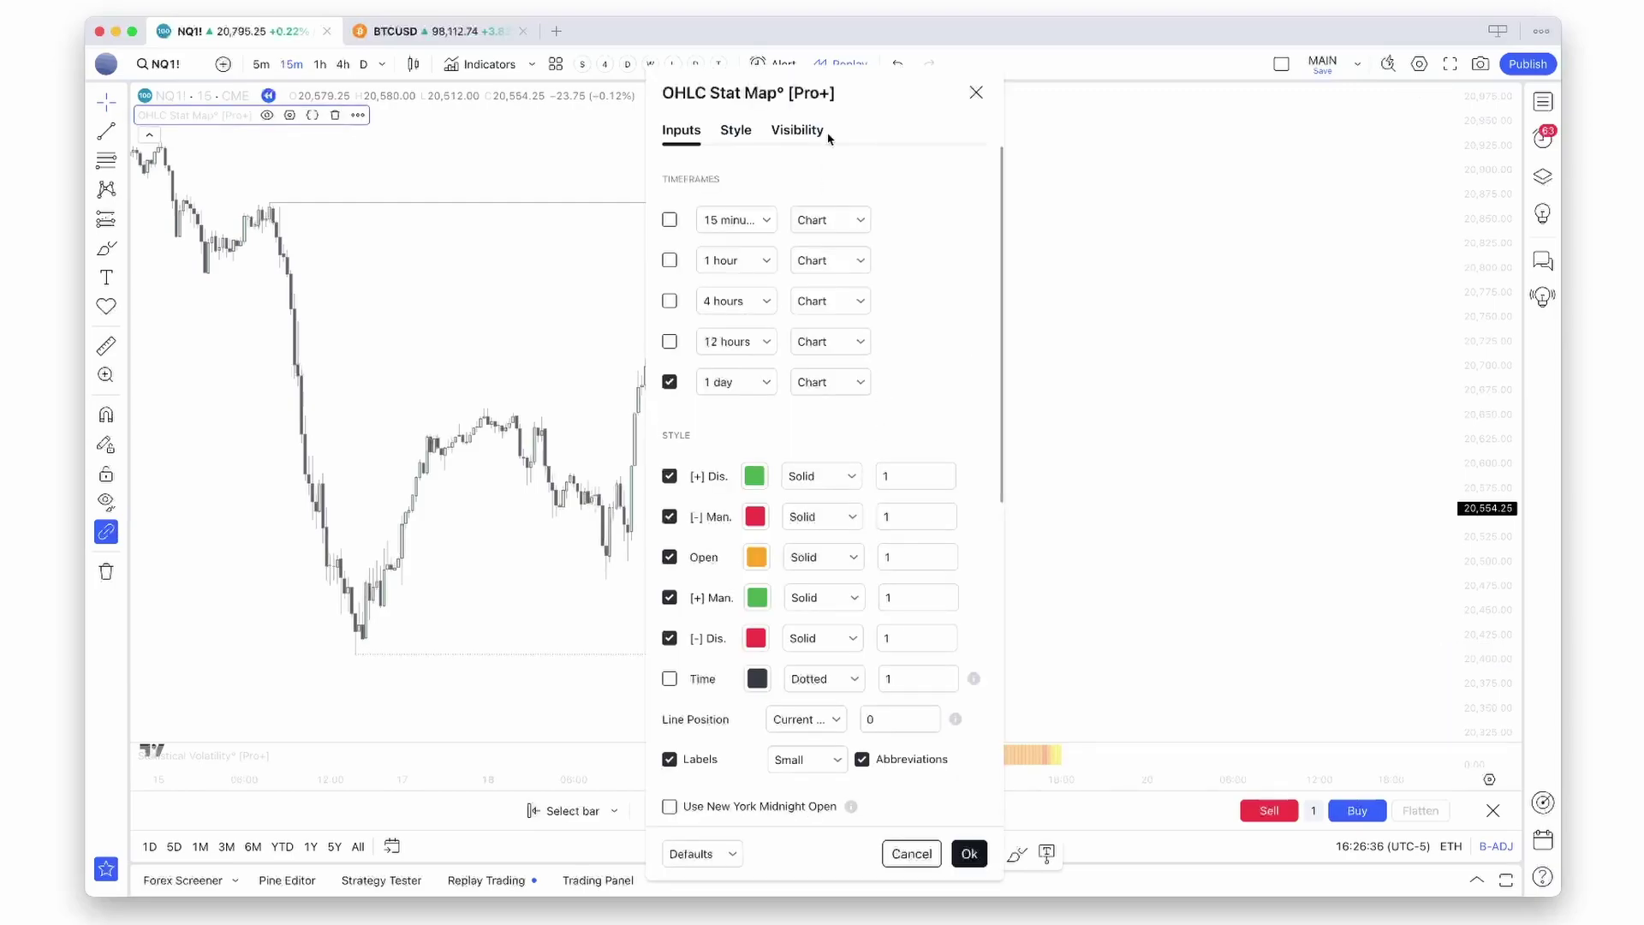
drag(829, 137, 1206, 137)
scroll(1220, 595, down, 7)
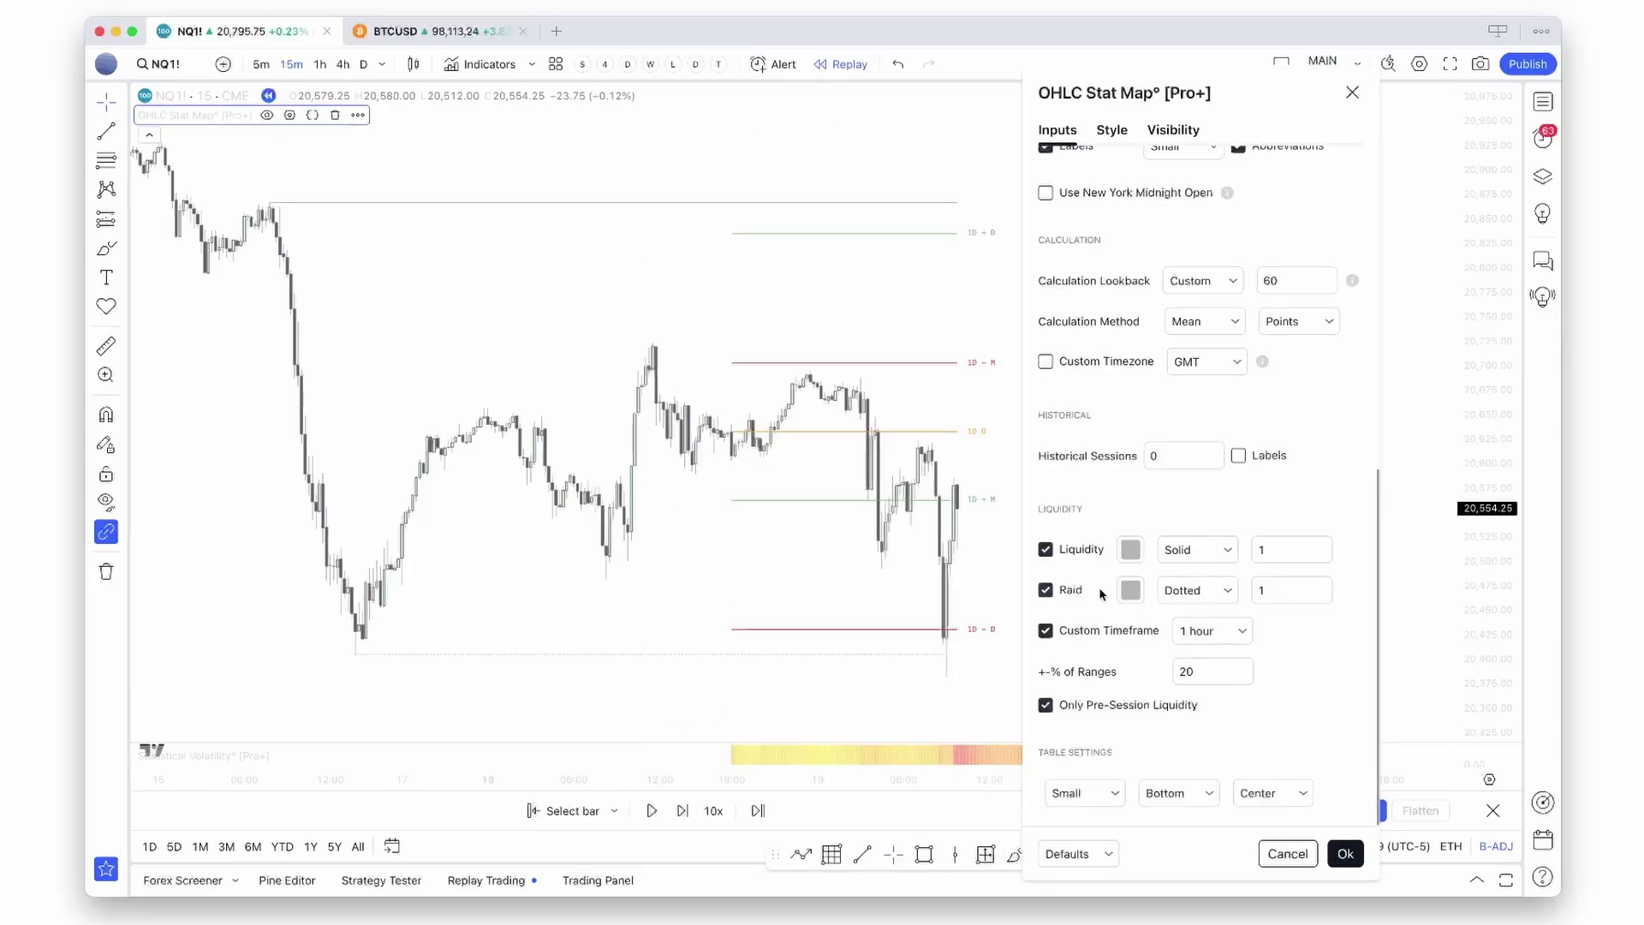
click(1132, 590)
click(1138, 639)
click(1197, 590)
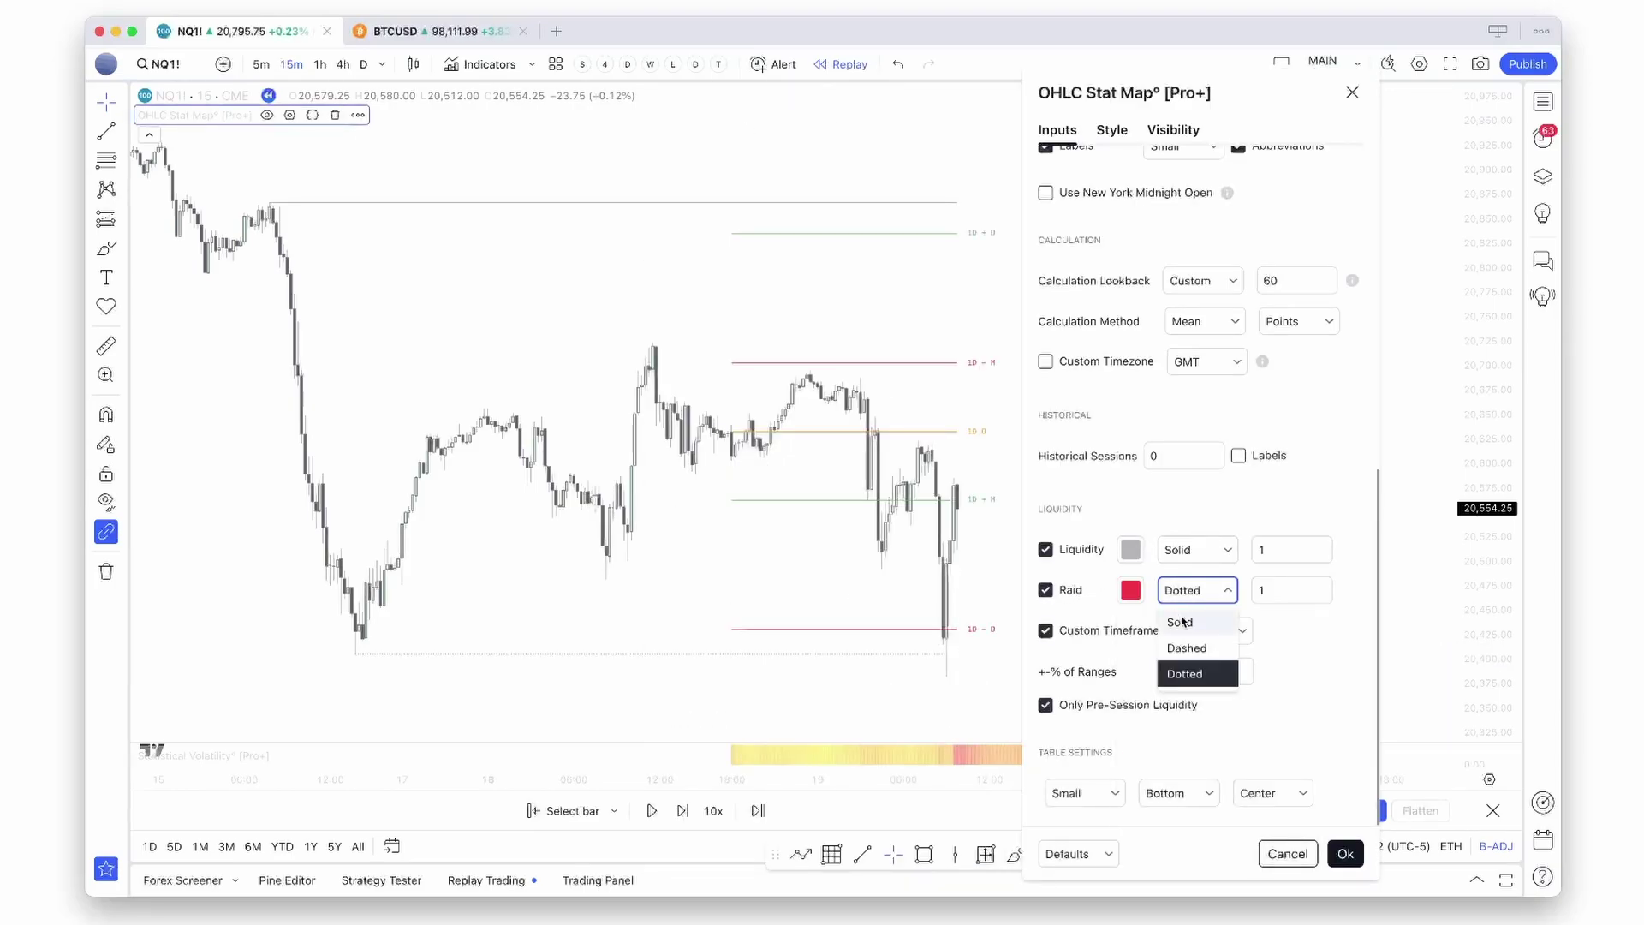
click(1186, 624)
click(1299, 593)
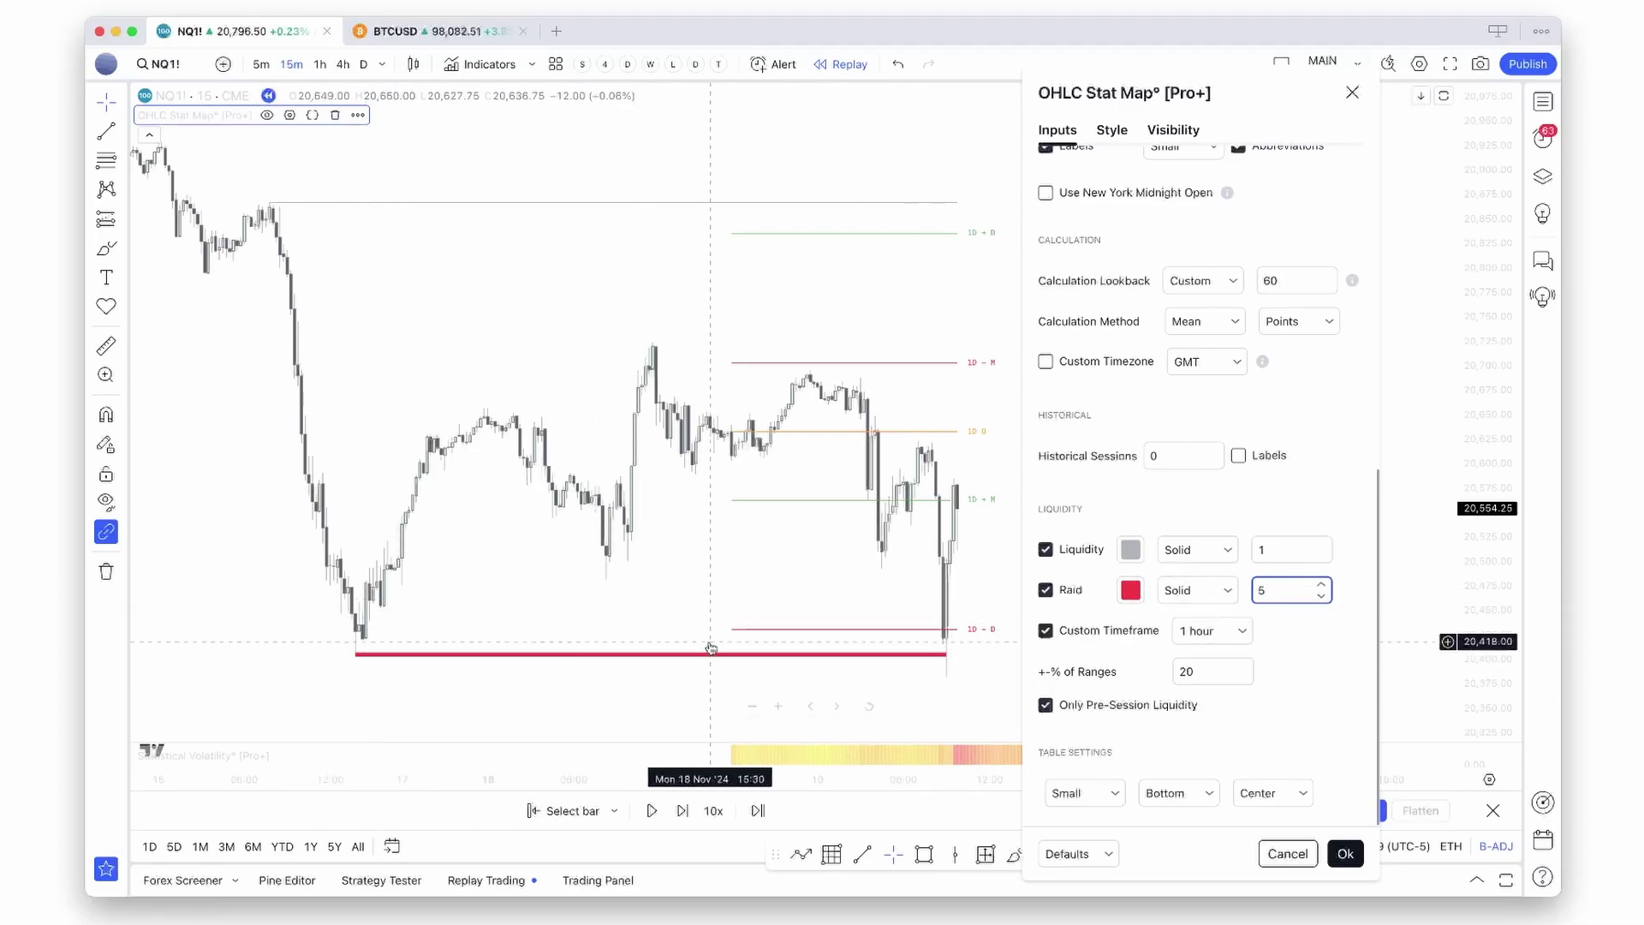
click(1189, 679)
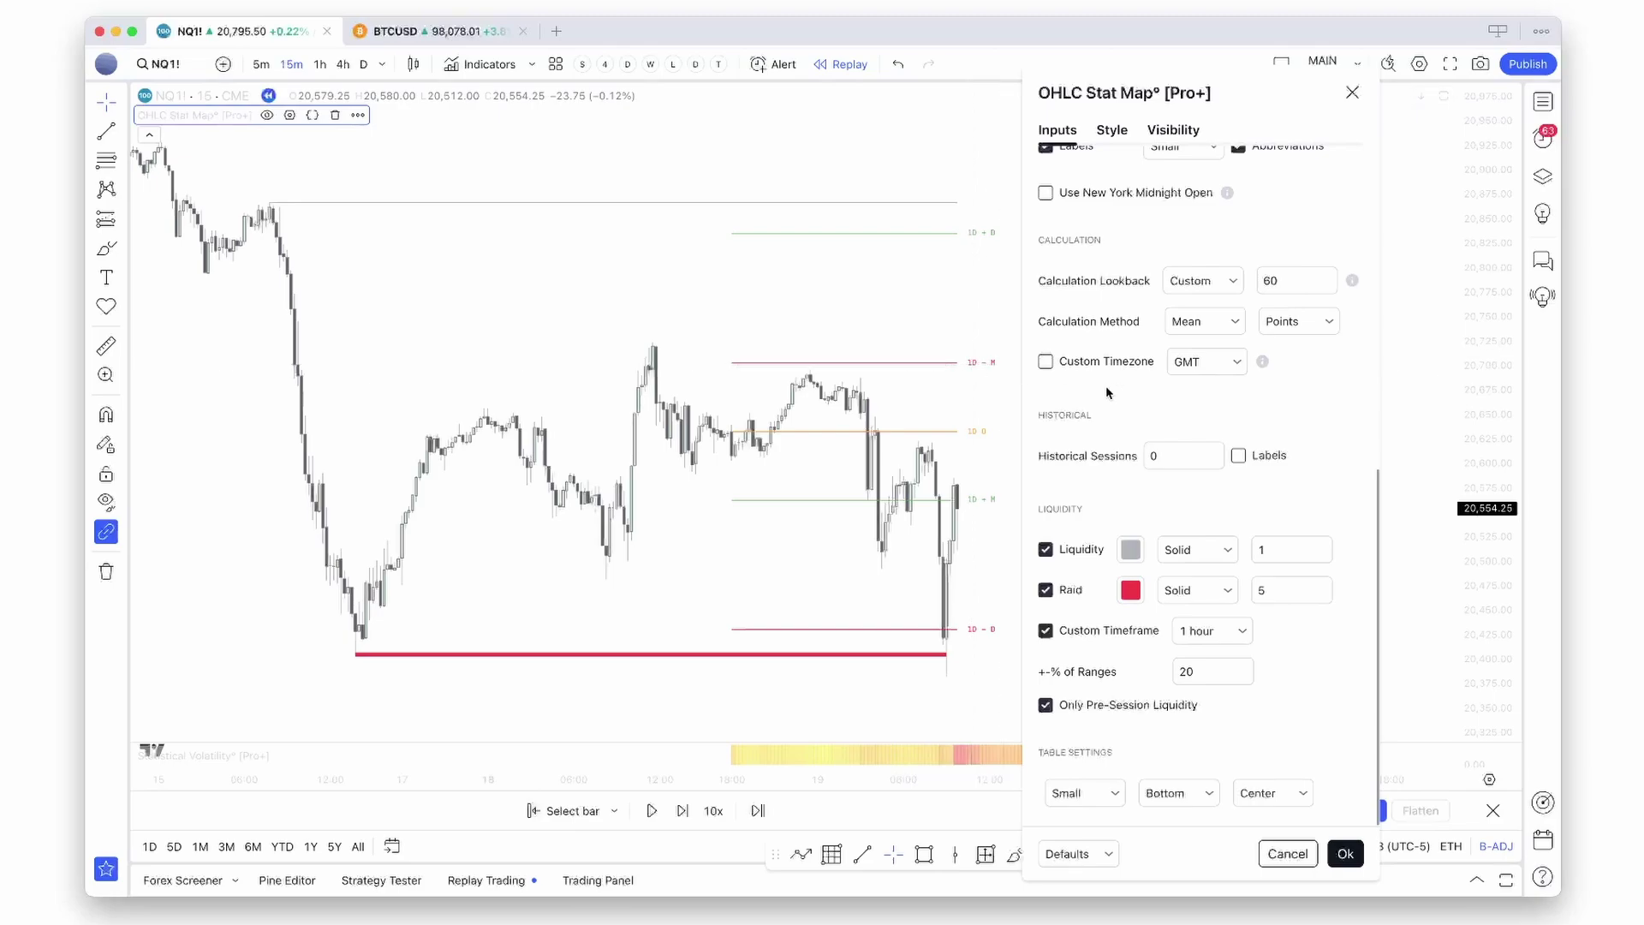
scroll(1106, 385, up, 5)
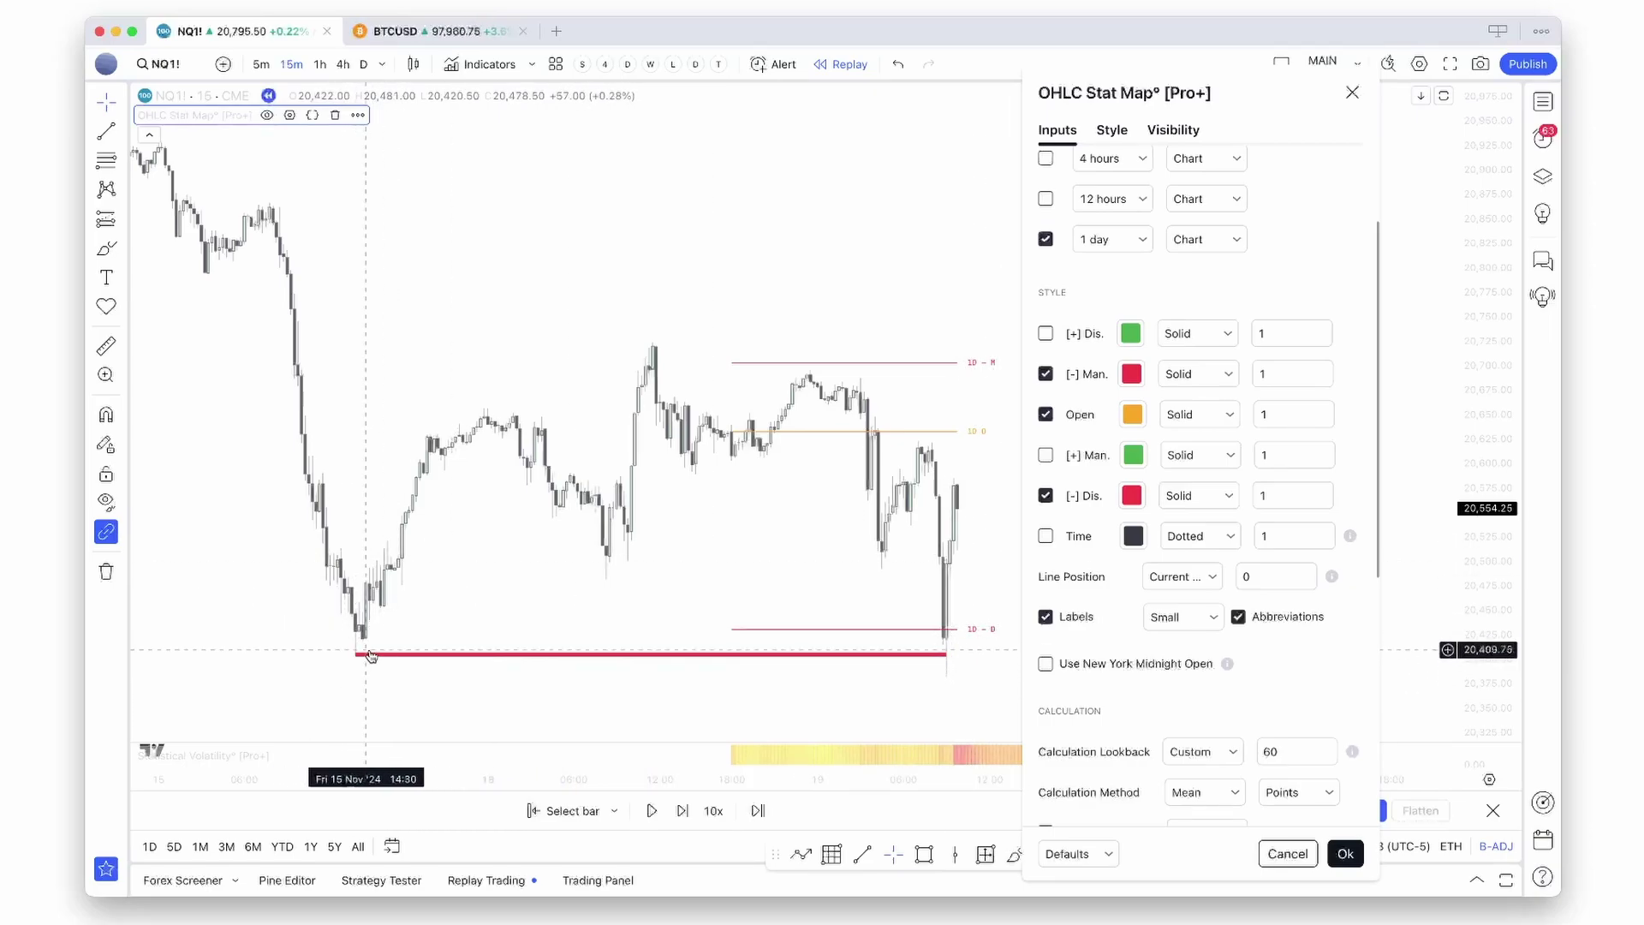
Step: Turn off Only Pre-Session Liquidity in the OHLC Stat Map inputs and close the settings
scroll(1113, 505, down, 10)
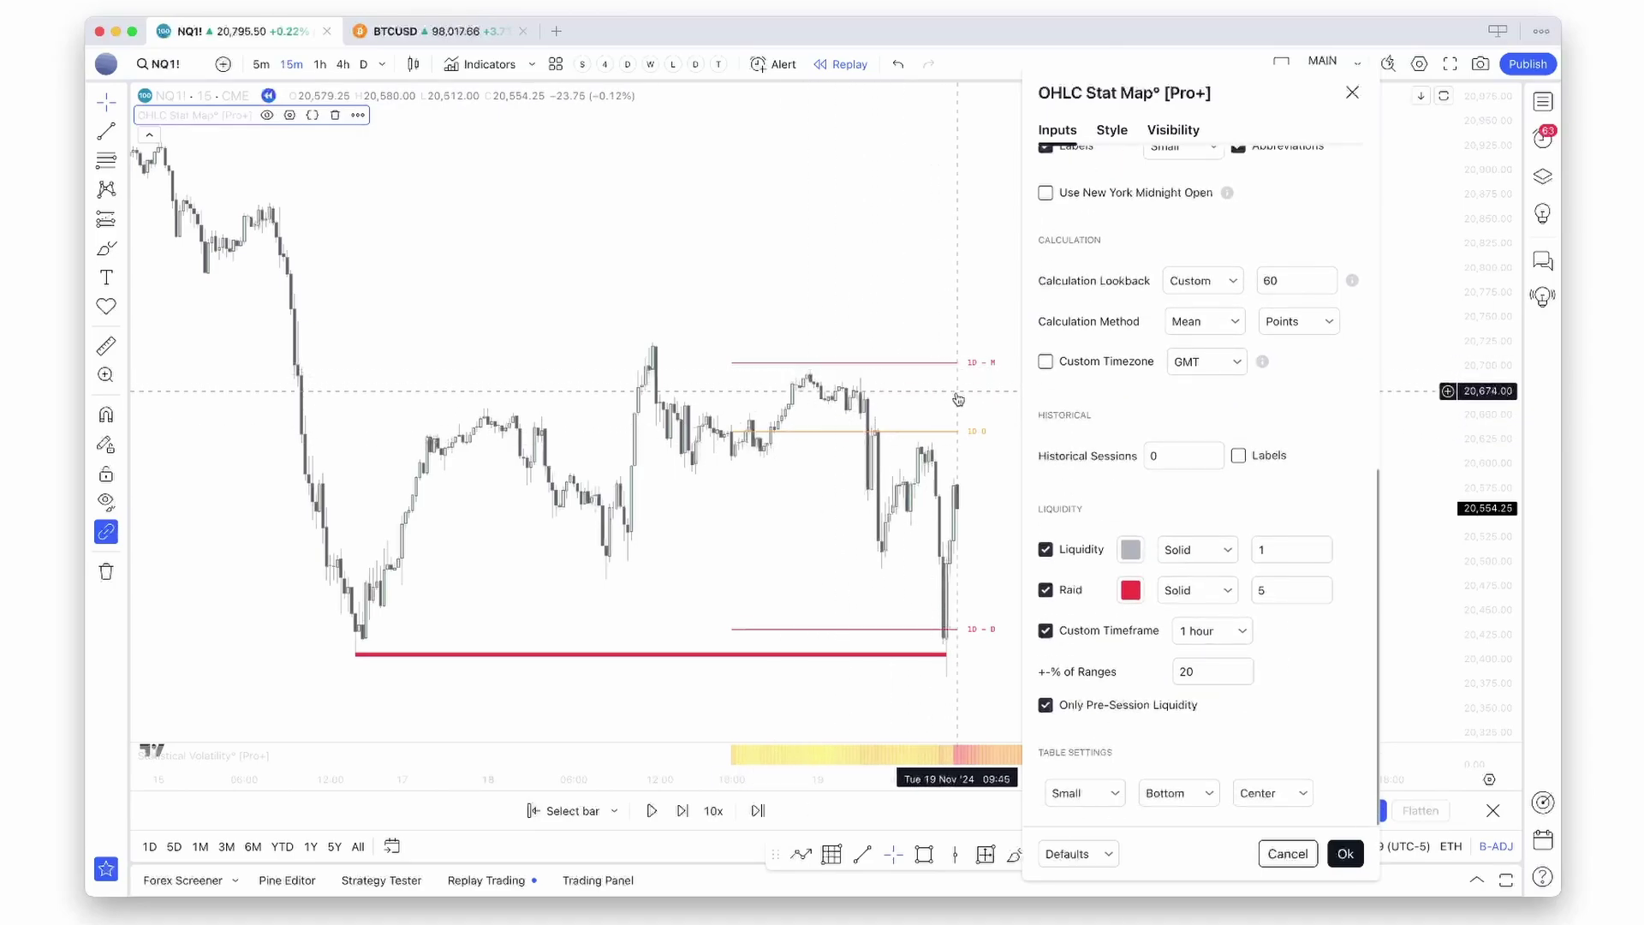
scroll(1103, 707, up, 10)
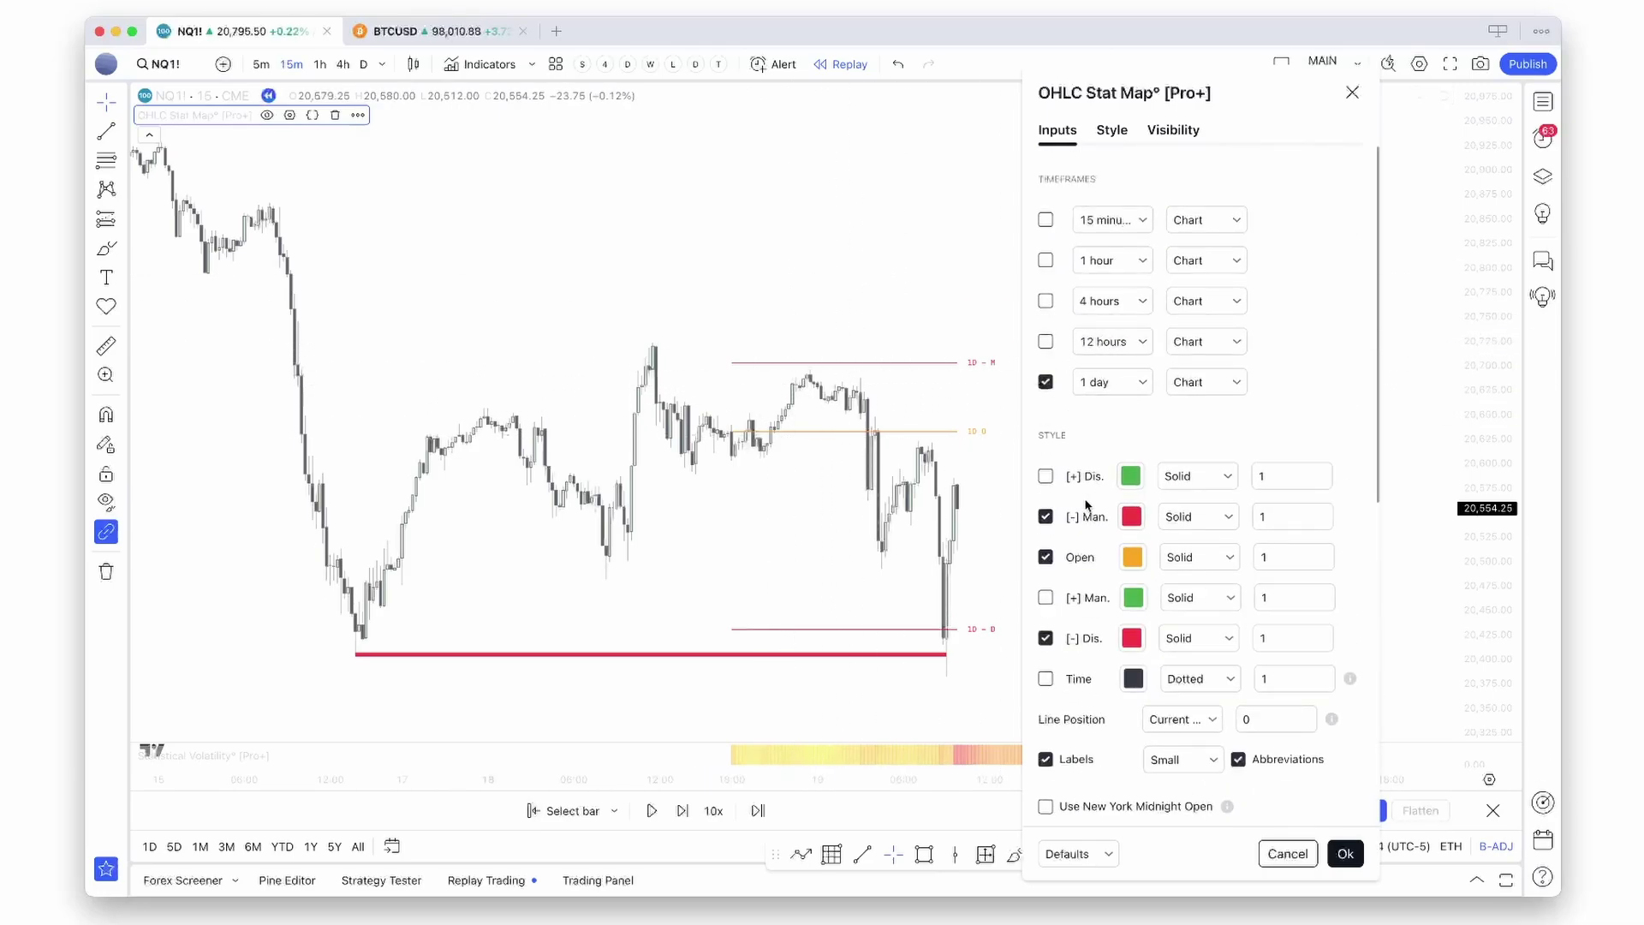
scroll(1075, 598, down, 8)
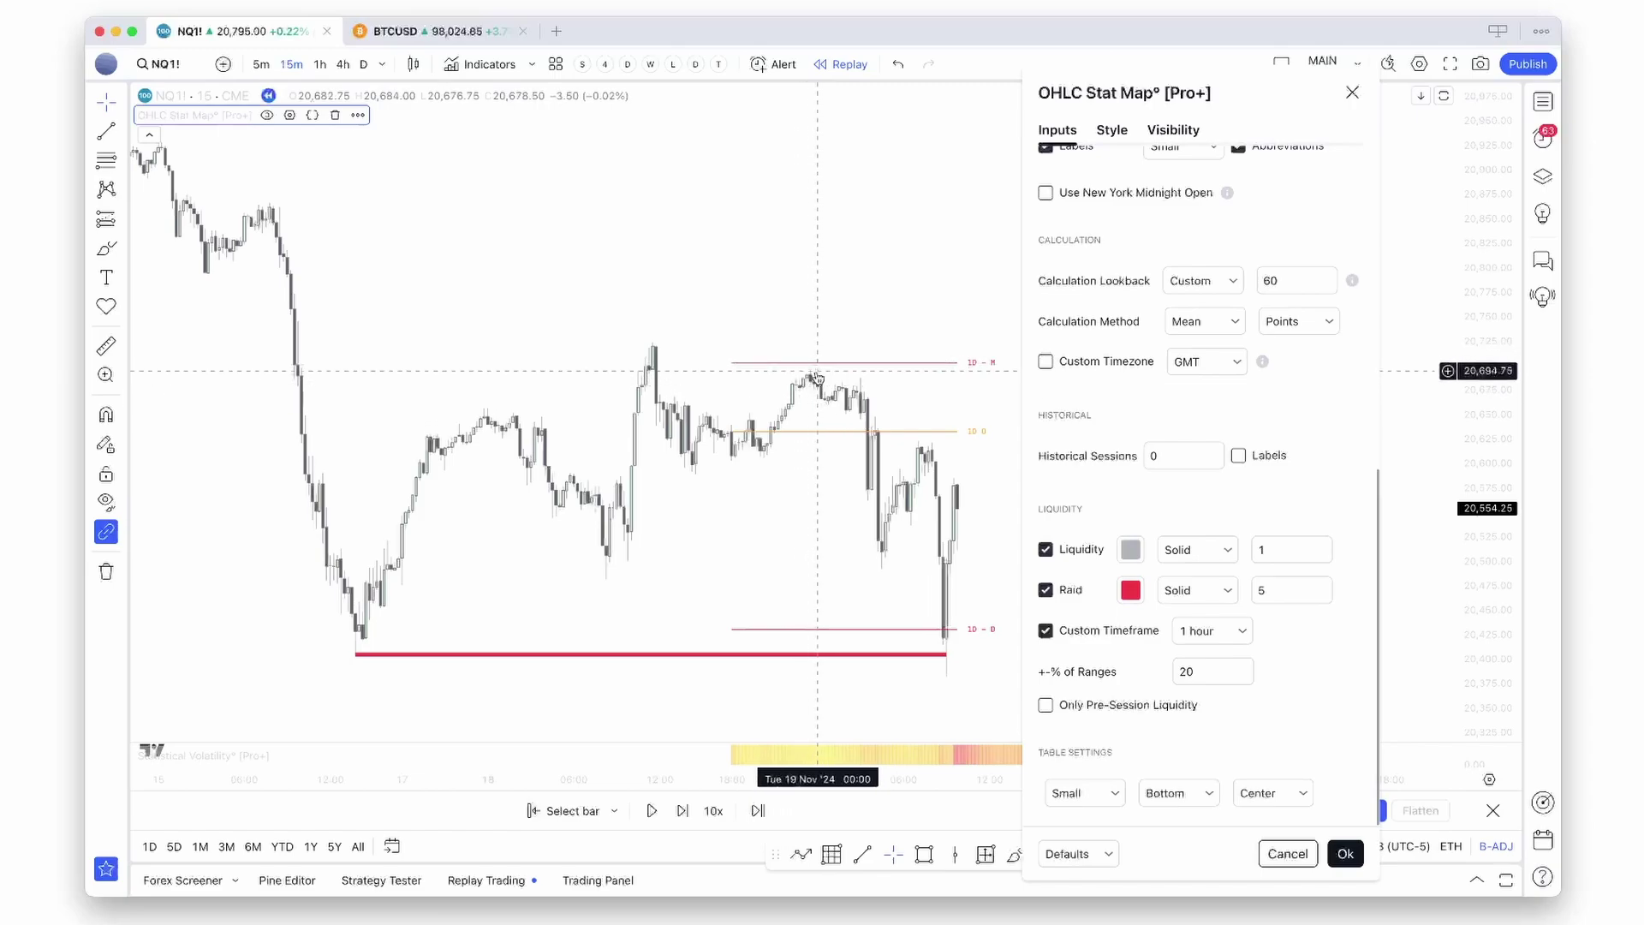
key(Escape)
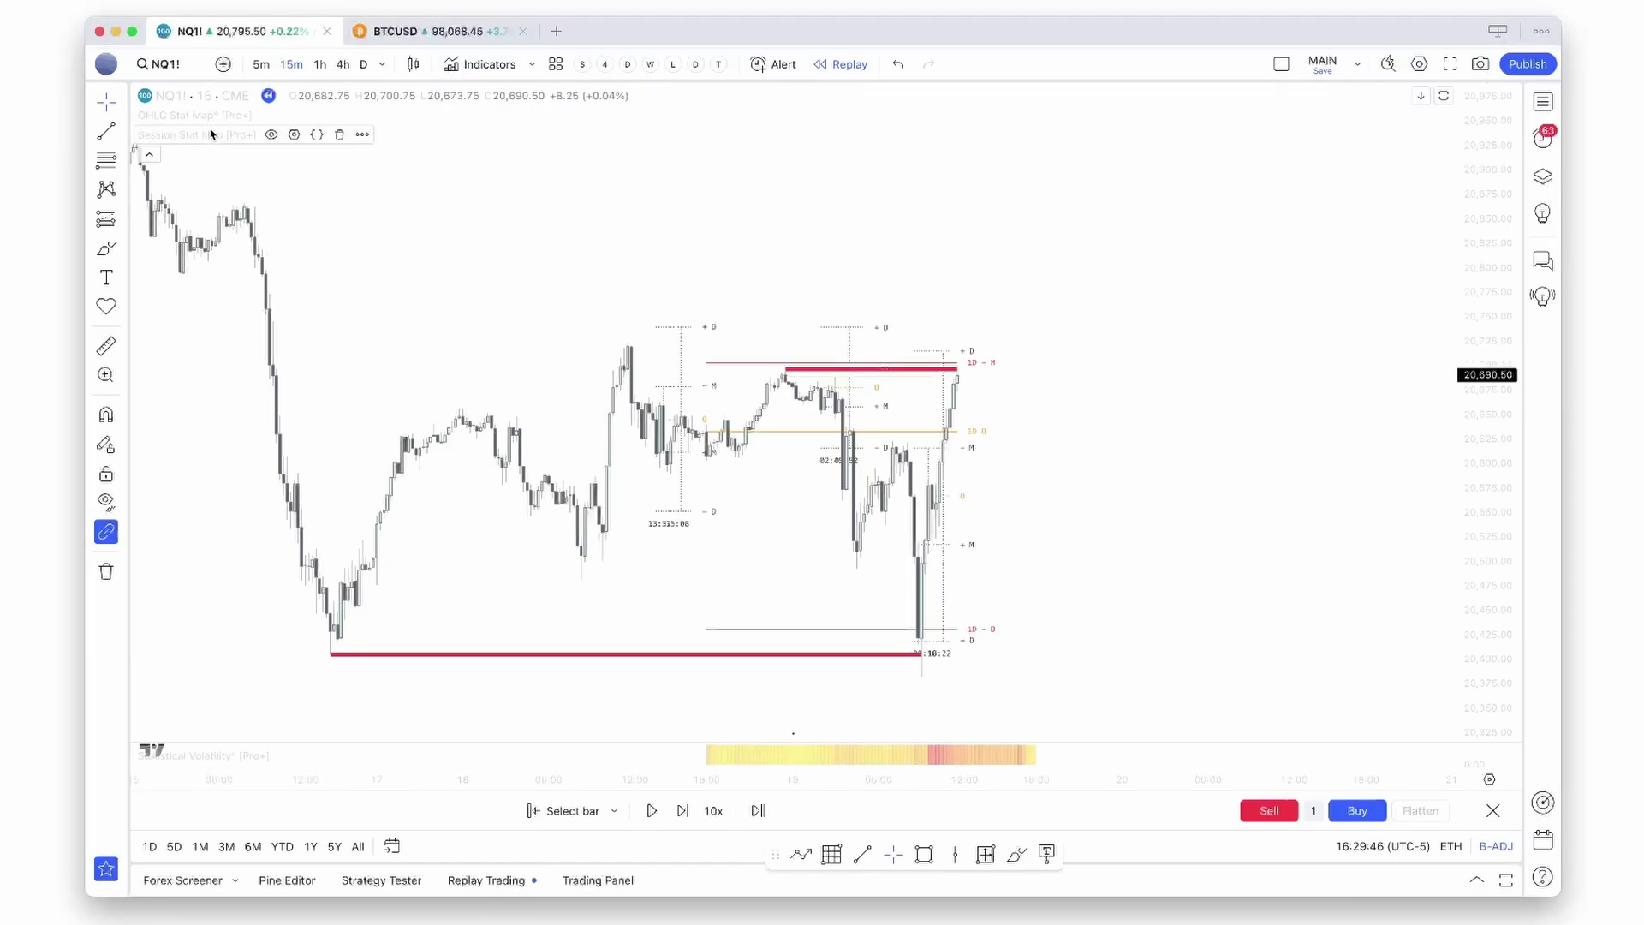
Step: Give Session Stat Map a custom timeframe and a blue, dashed, width-10 raid line
double_click(206, 135)
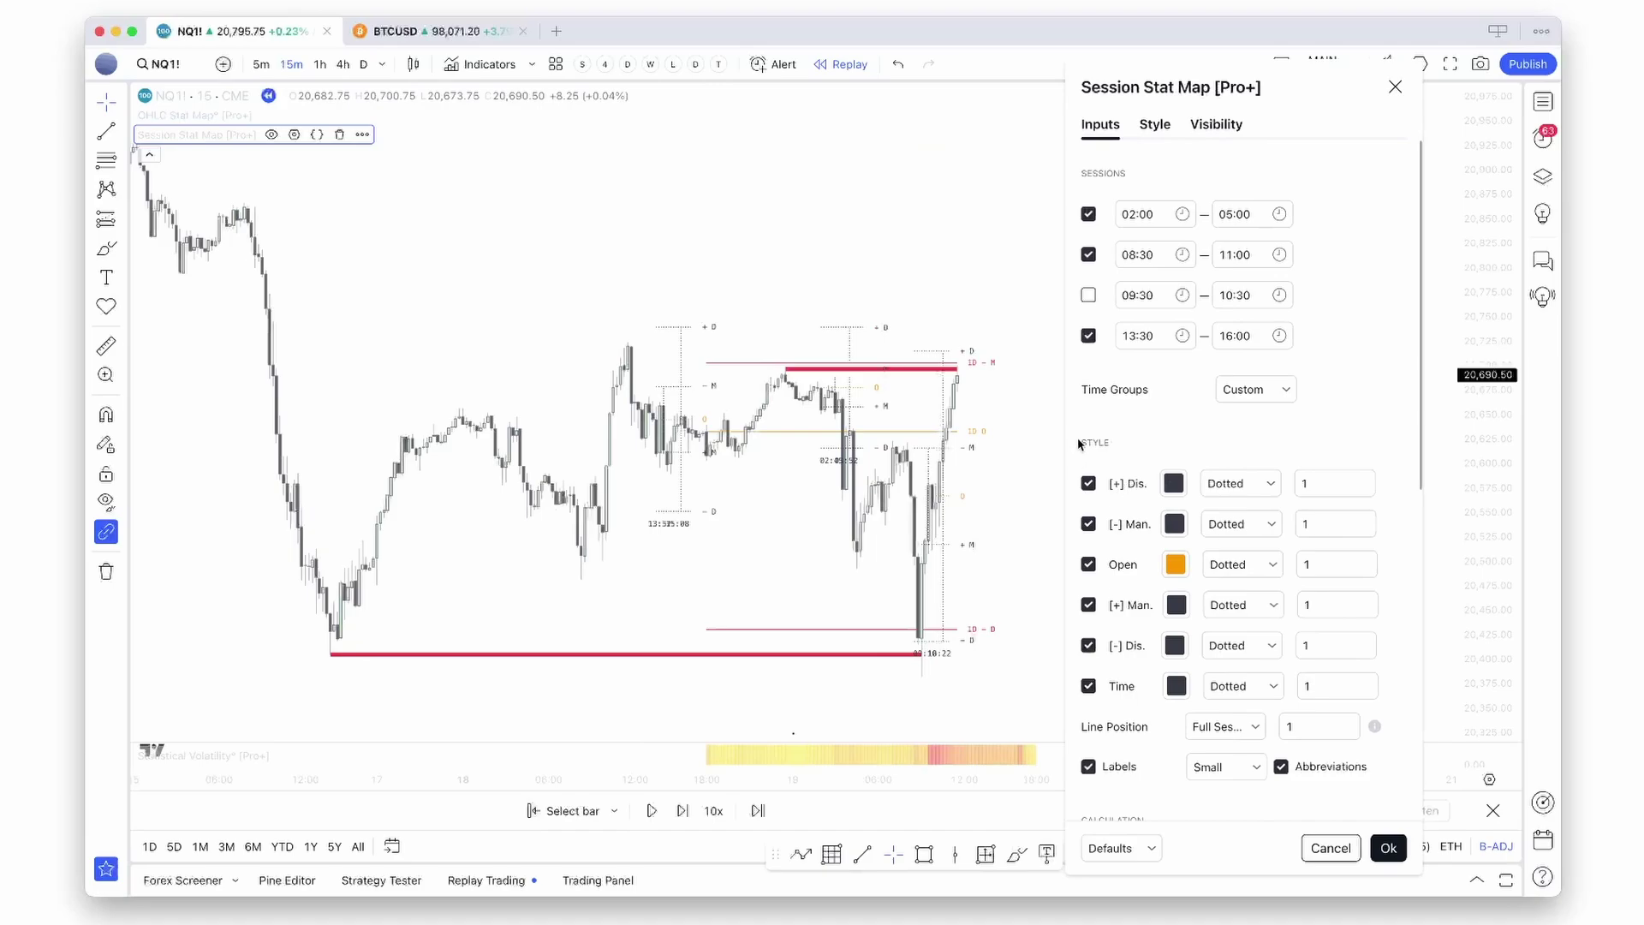
scroll(1130, 693, down, 10)
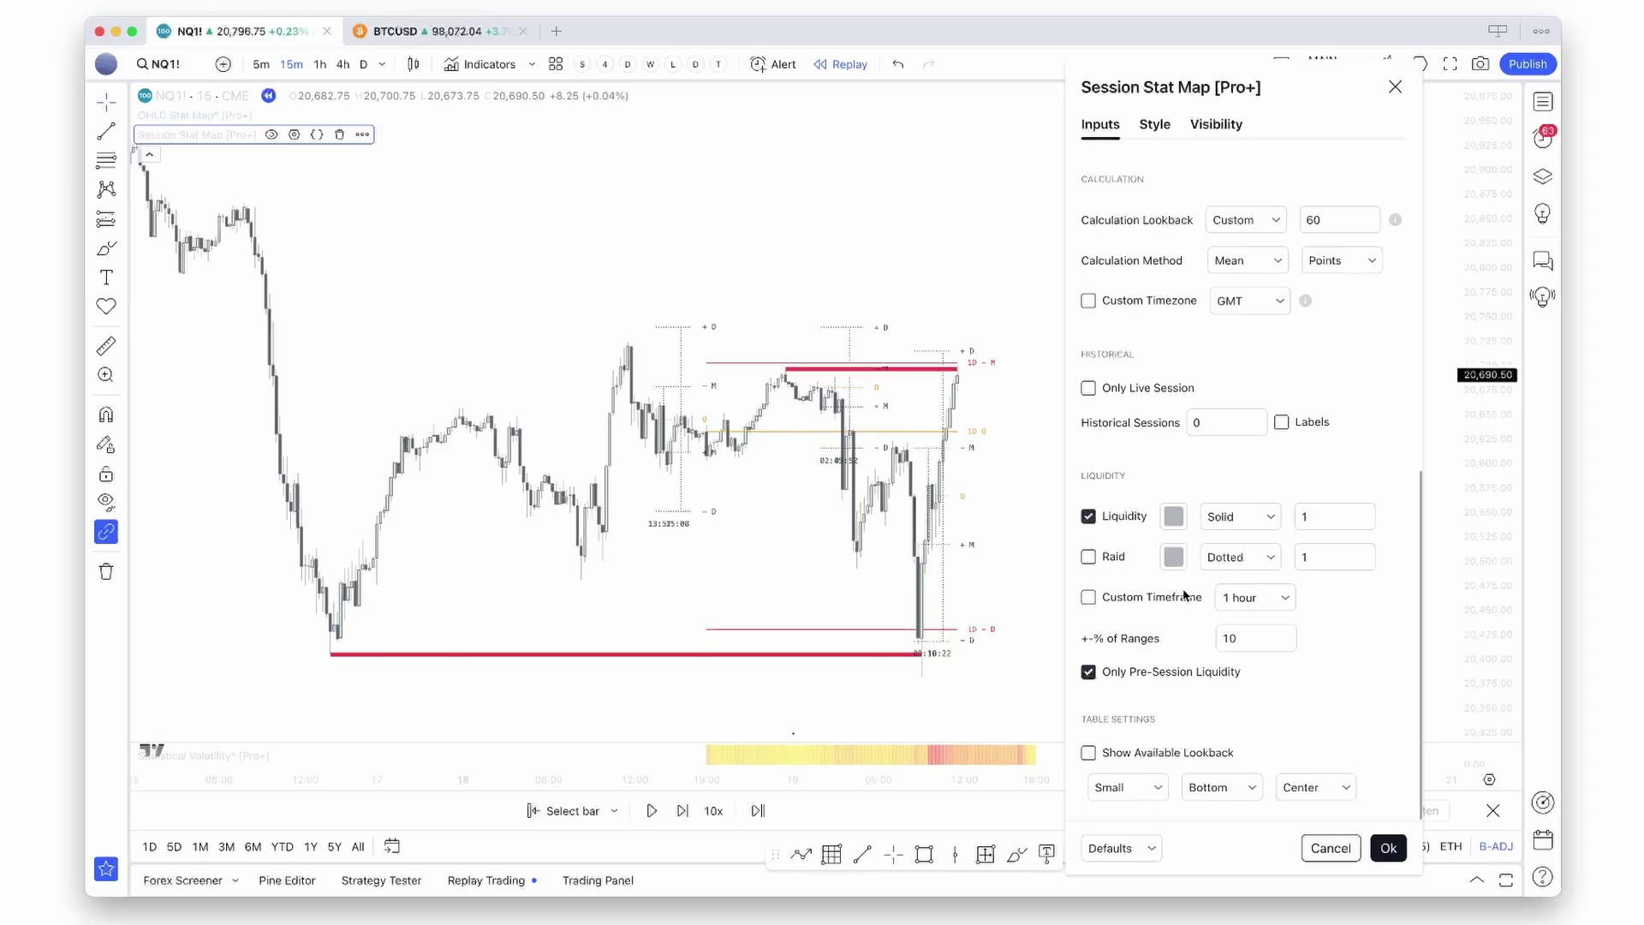
click(1088, 598)
click(1089, 556)
click(1174, 557)
click(1287, 609)
click(1241, 557)
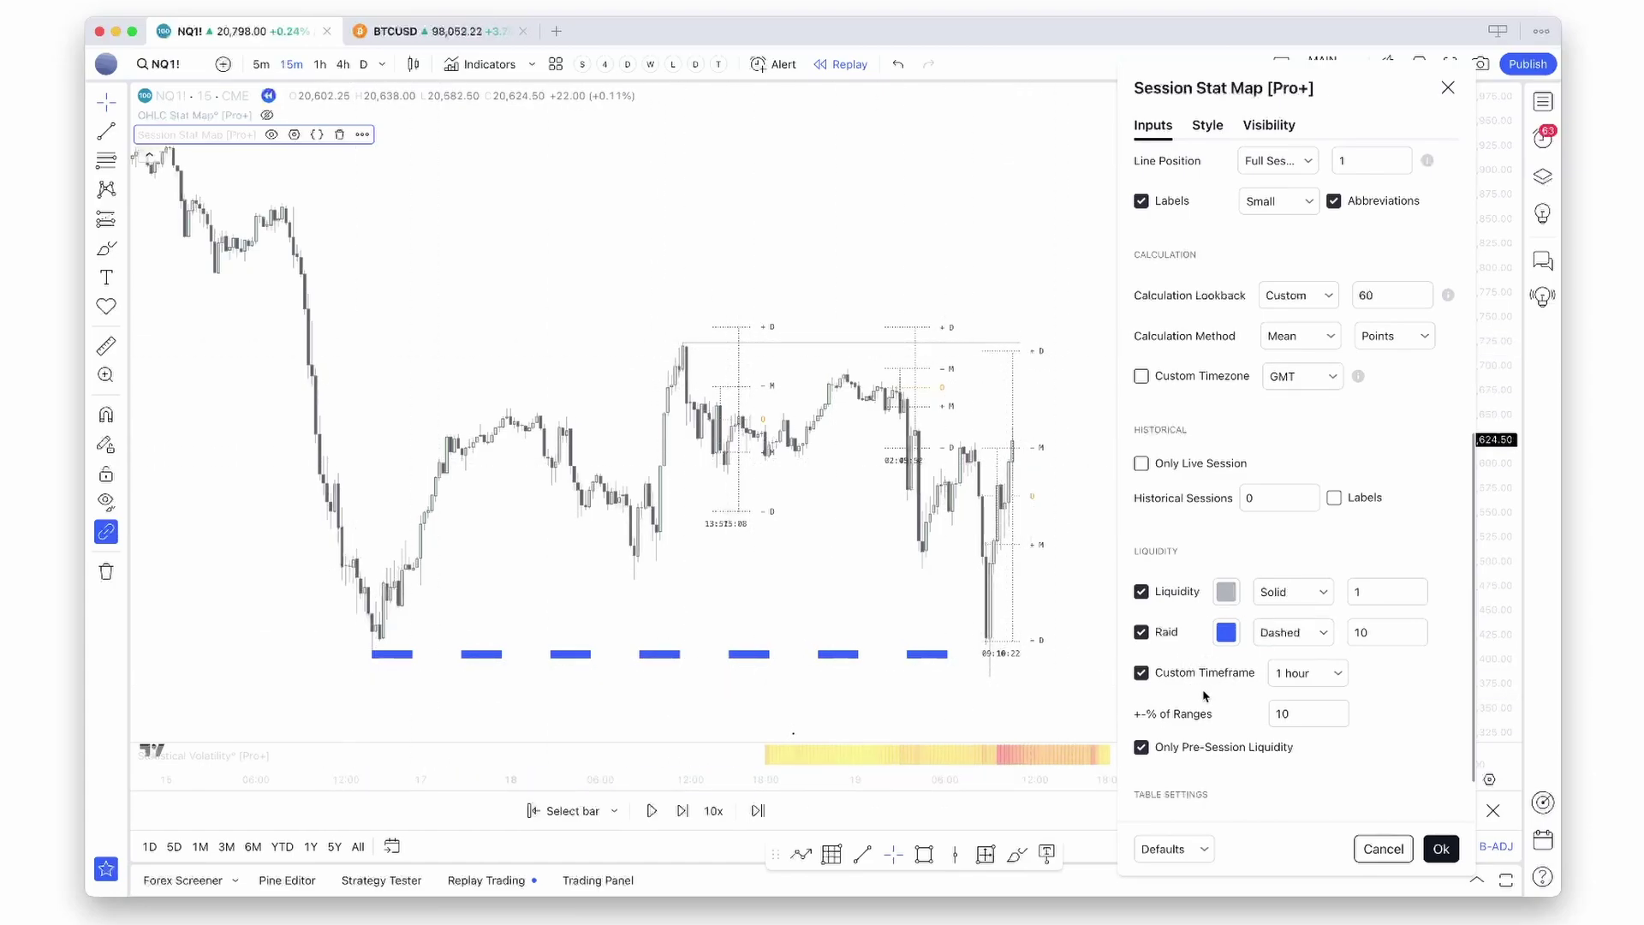
key(Escape)
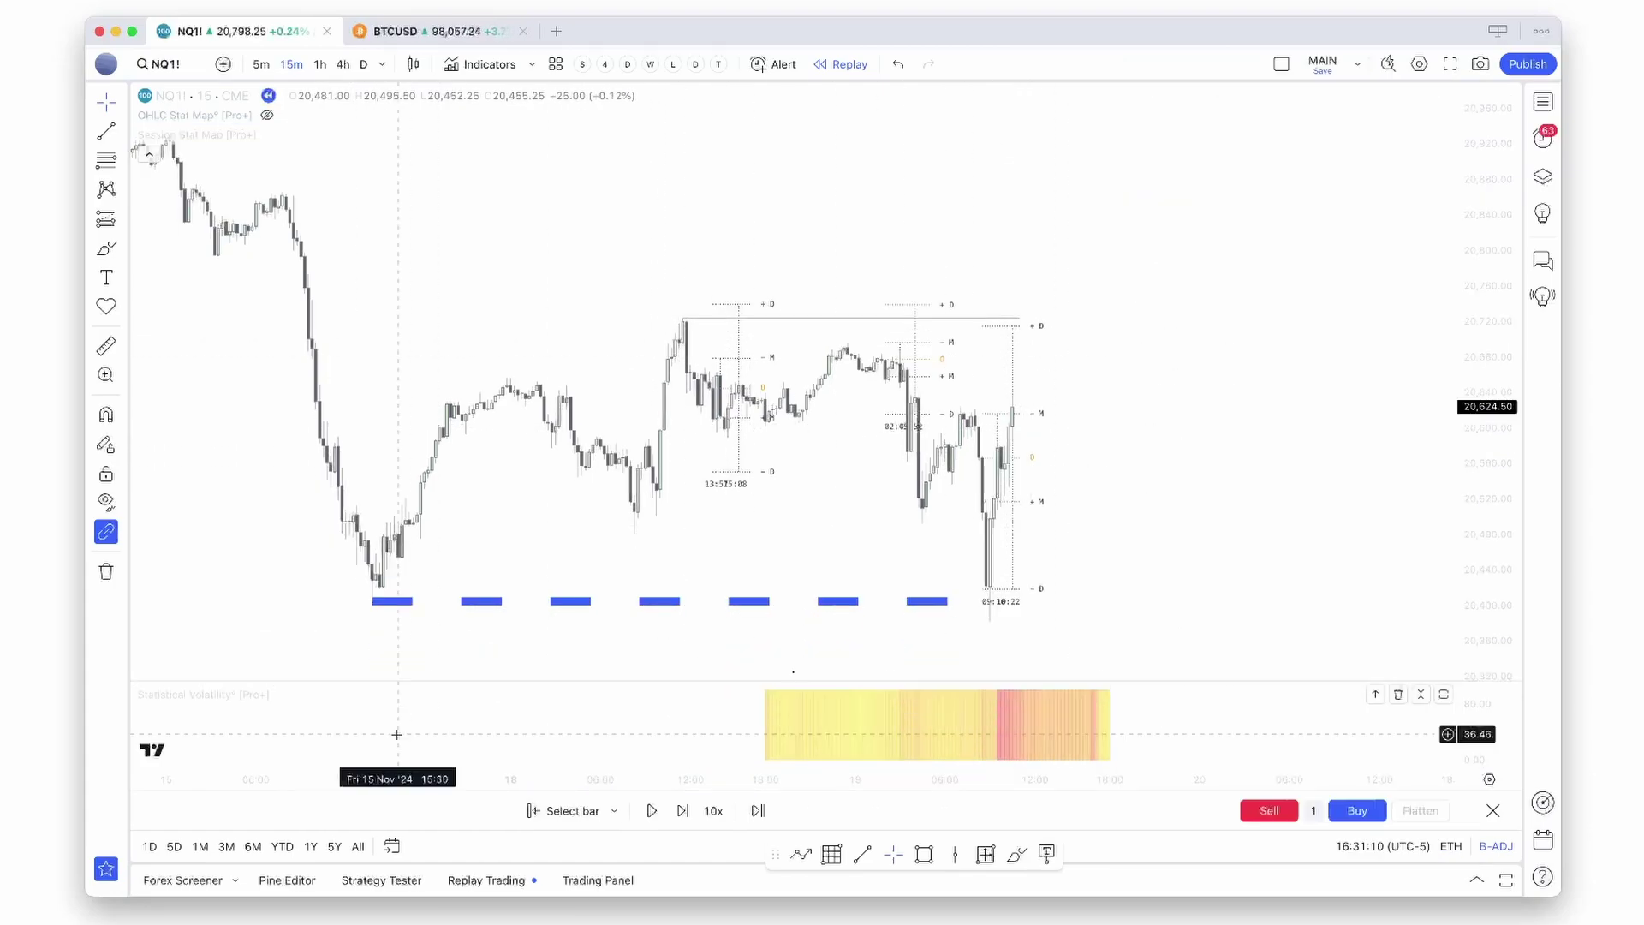
Step: Move the Statistical Volatility settings aside and review the heatmap's Timezone options
double_click(240, 695)
drag(811, 265, 1218, 176)
click(1260, 546)
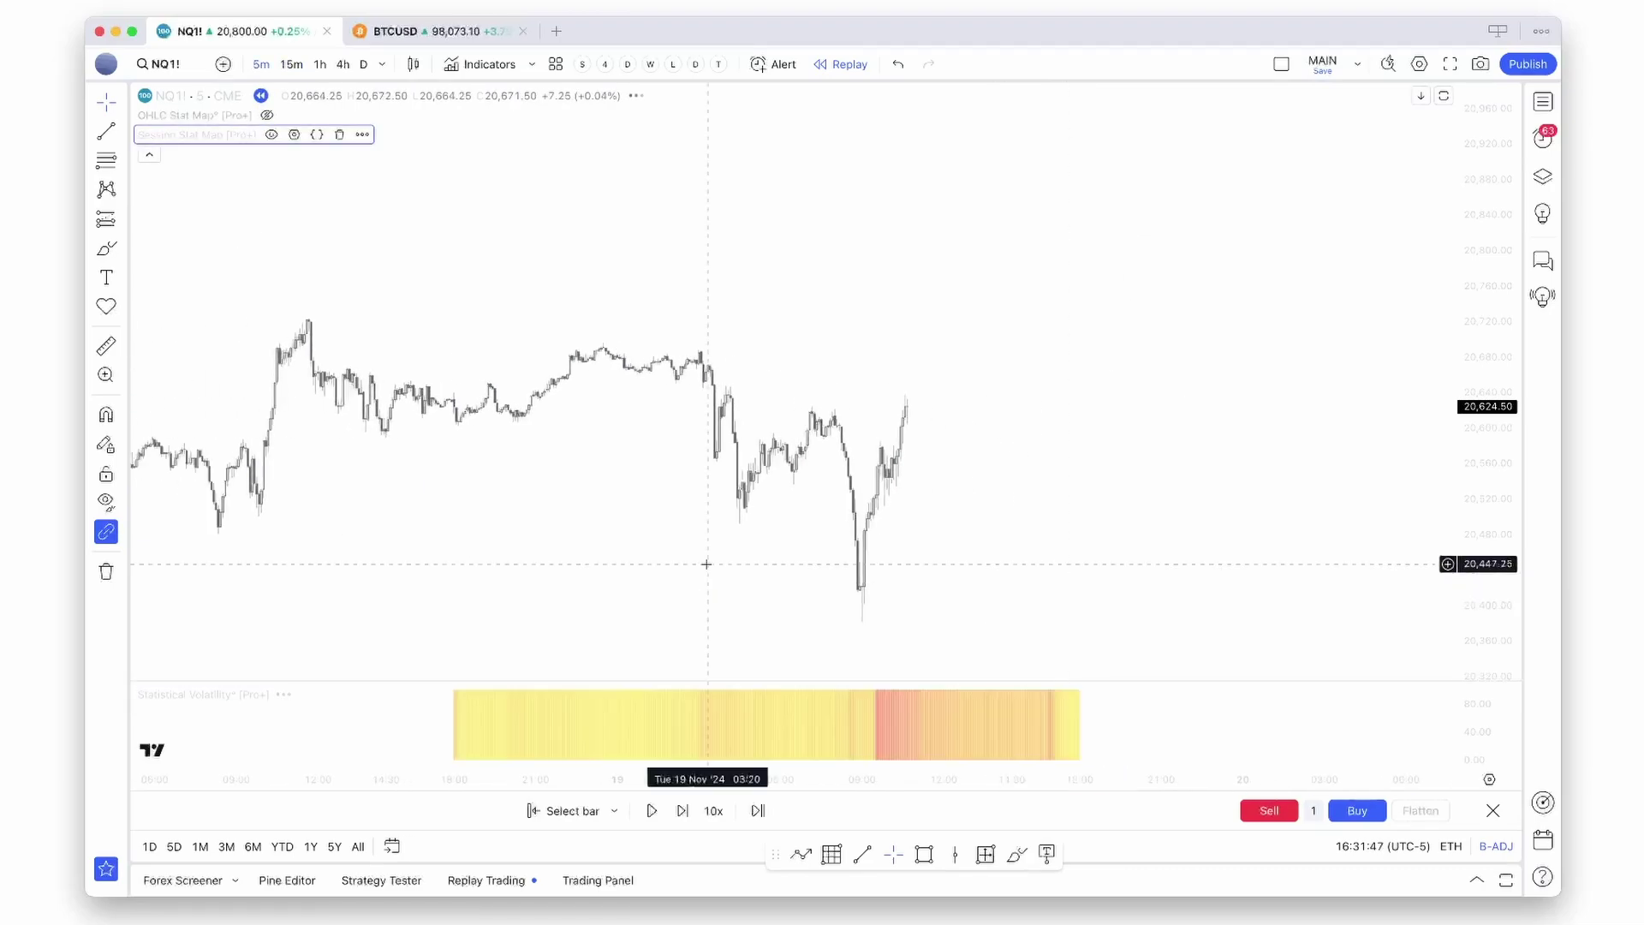
scroll(727, 565, down, 1)
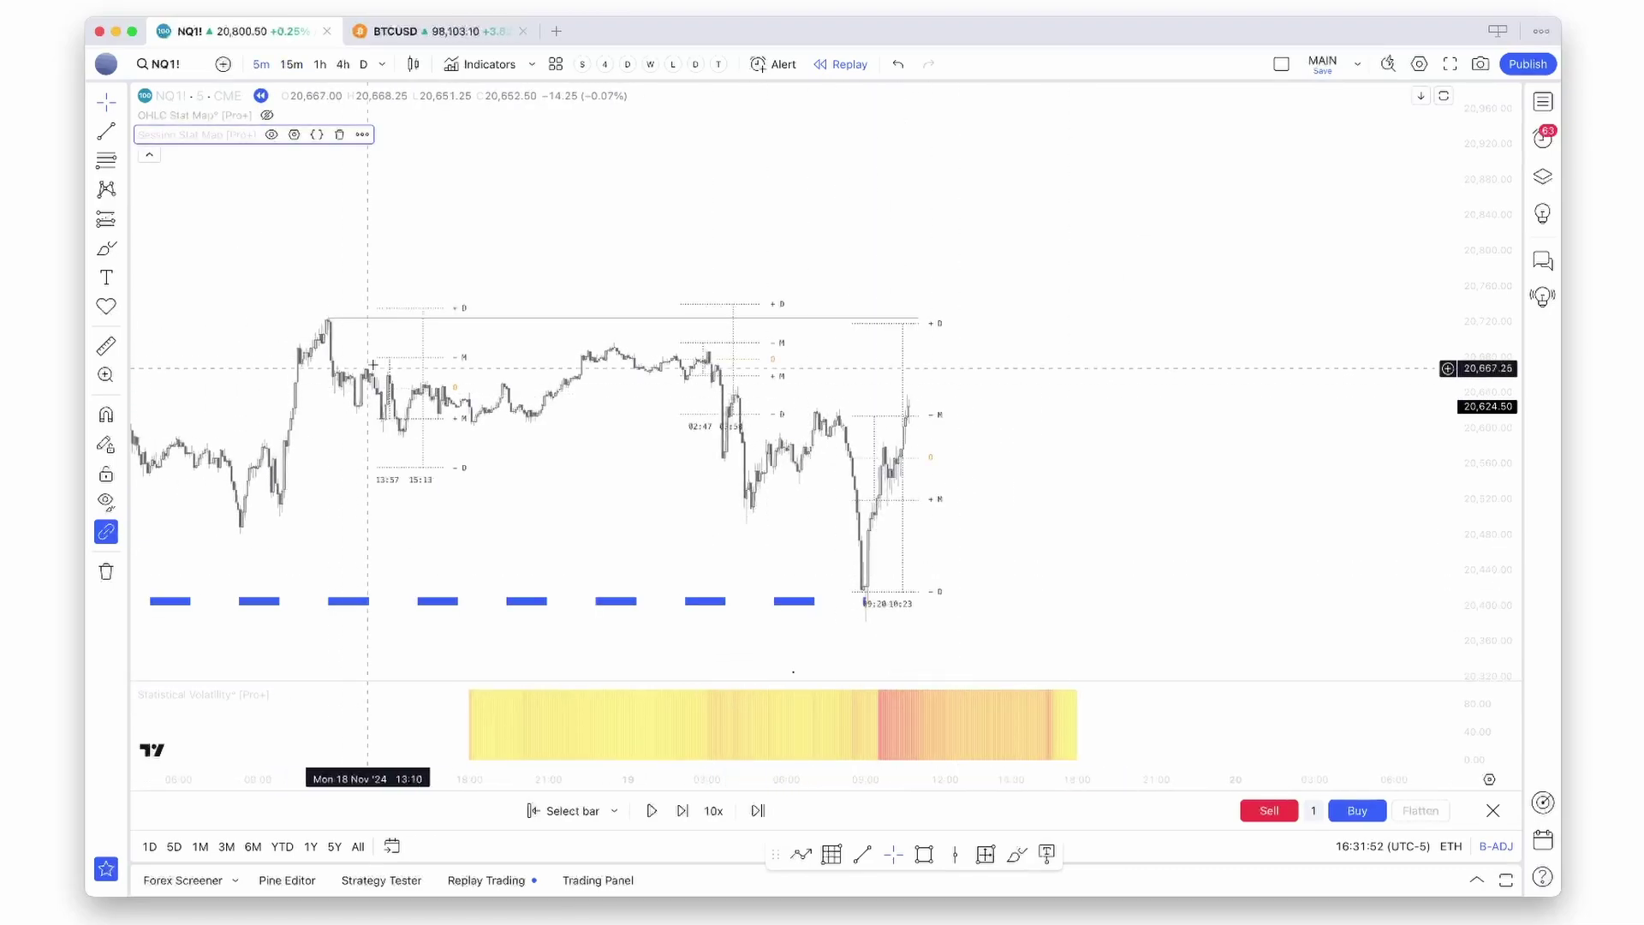
Step: Load the GER40 chart and look at the heatmap timezone options
text(GER40)
key(Return)
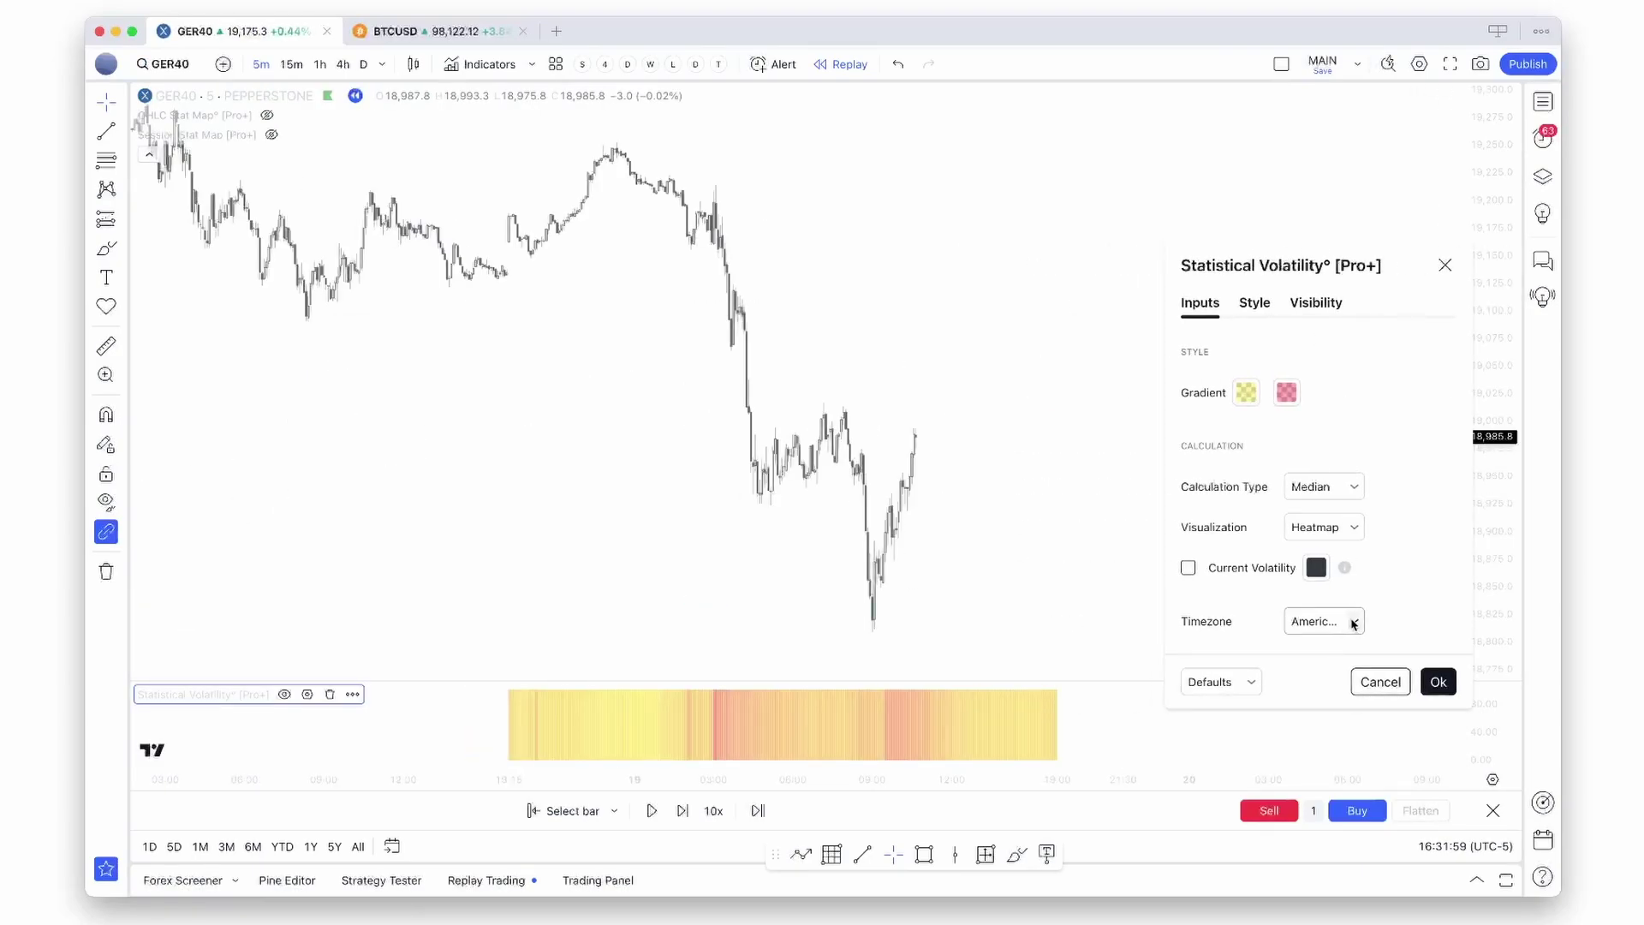
click(1353, 624)
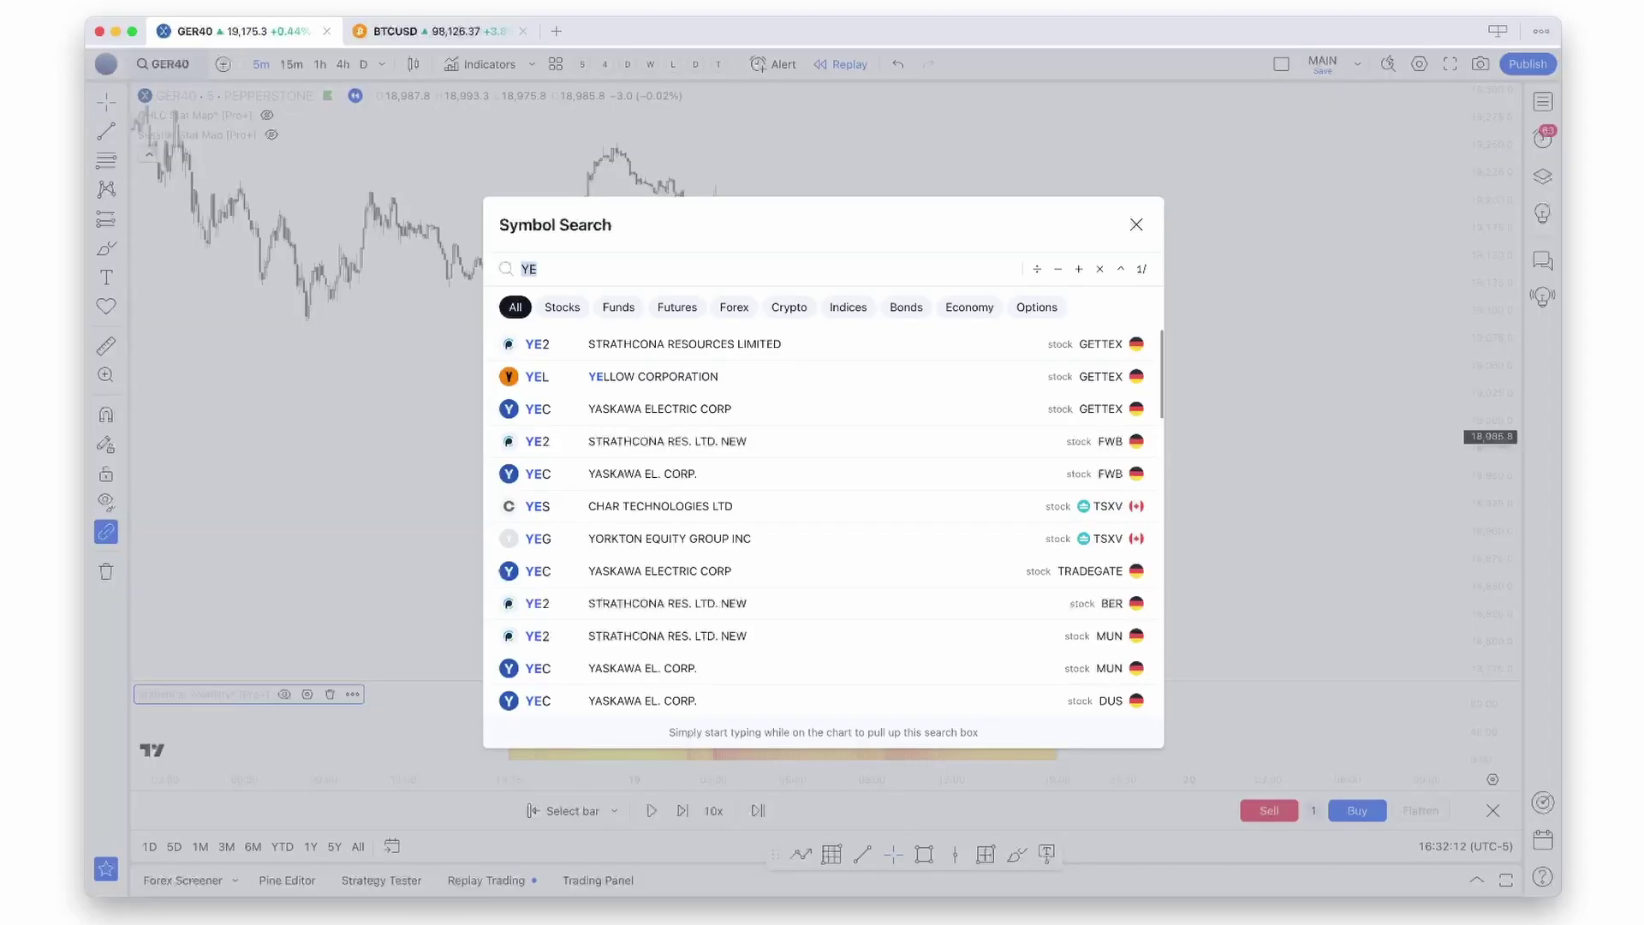
Step: Switch to the 6J1! chart and set the heatmap timezone to Japan
text(6J1!)
key(Return)
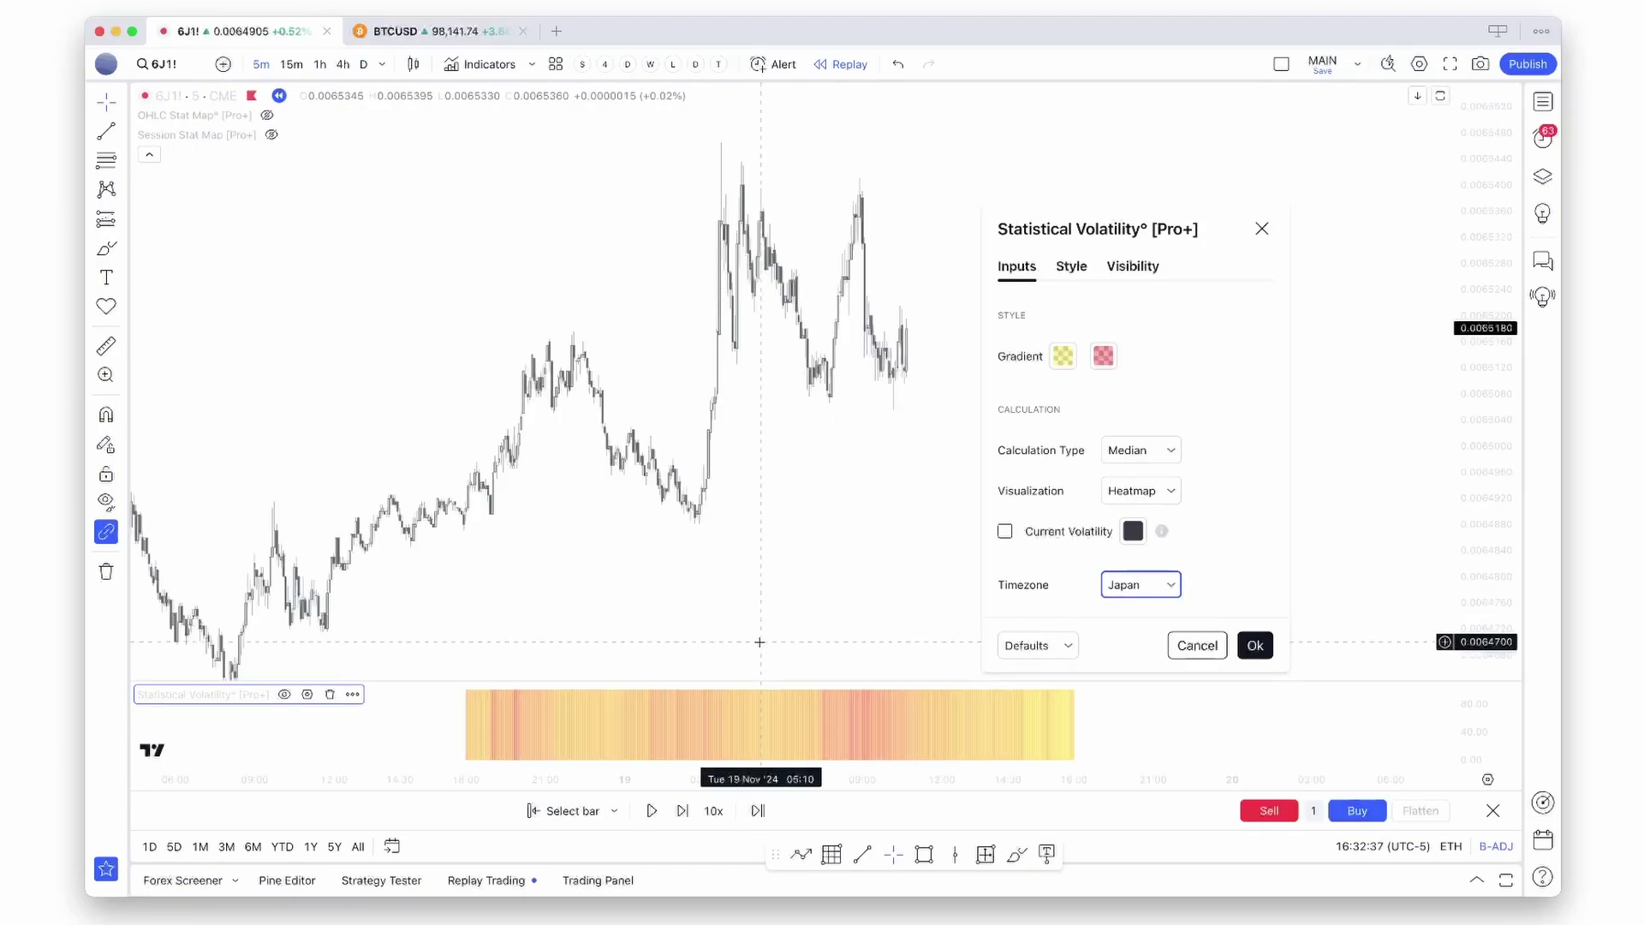
click(1172, 591)
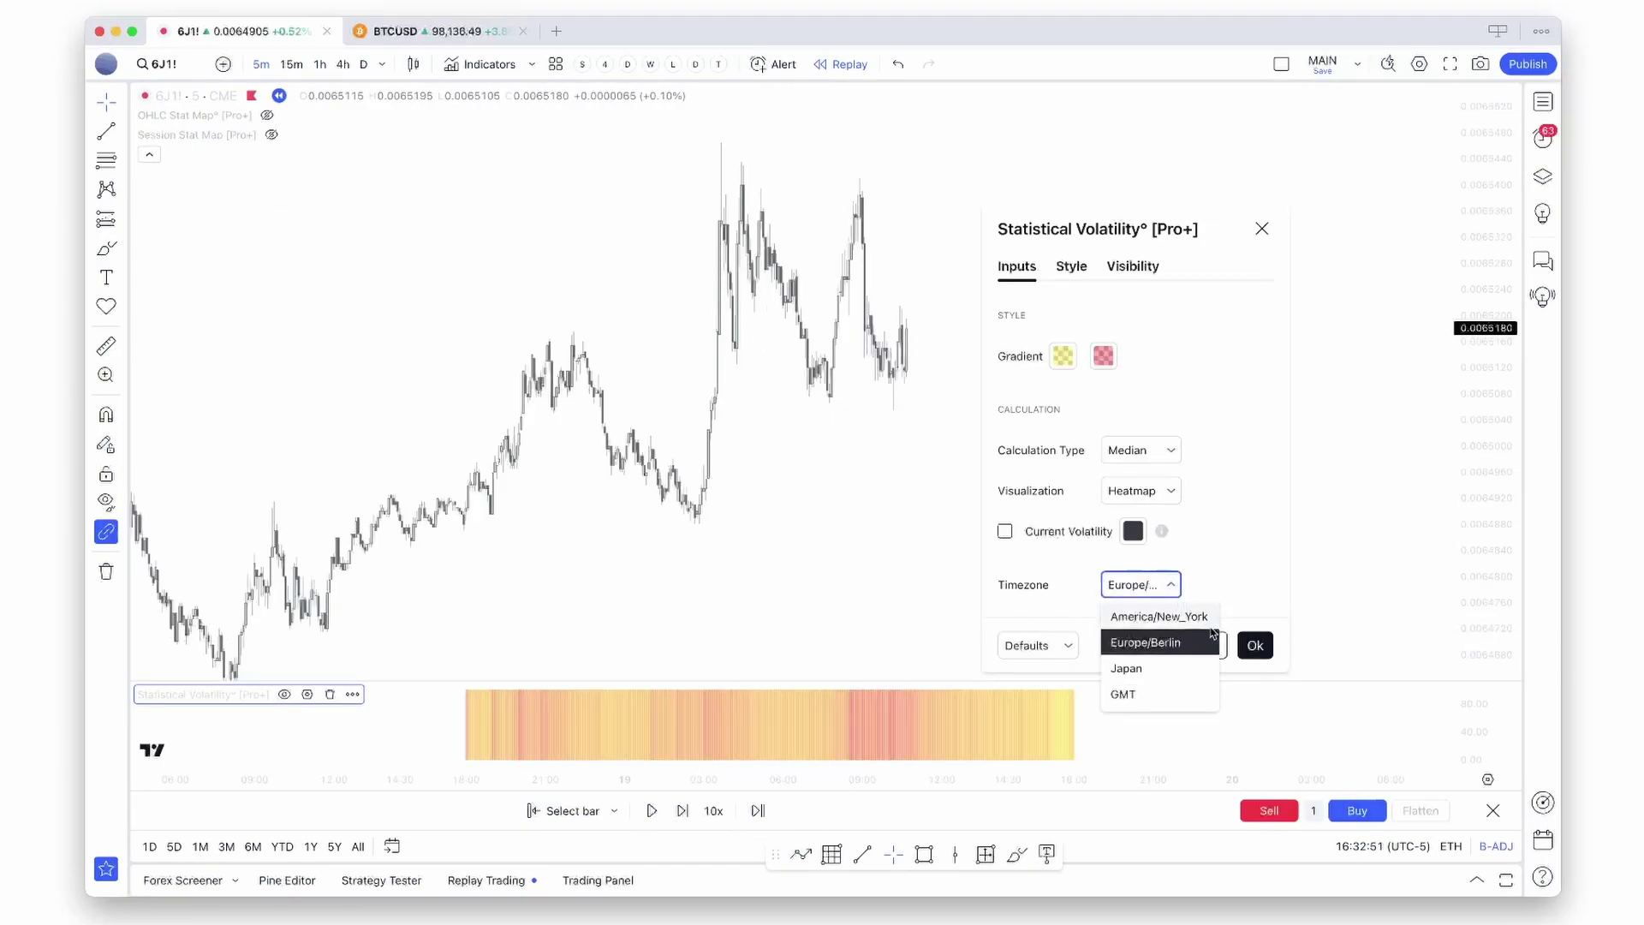
click(1160, 669)
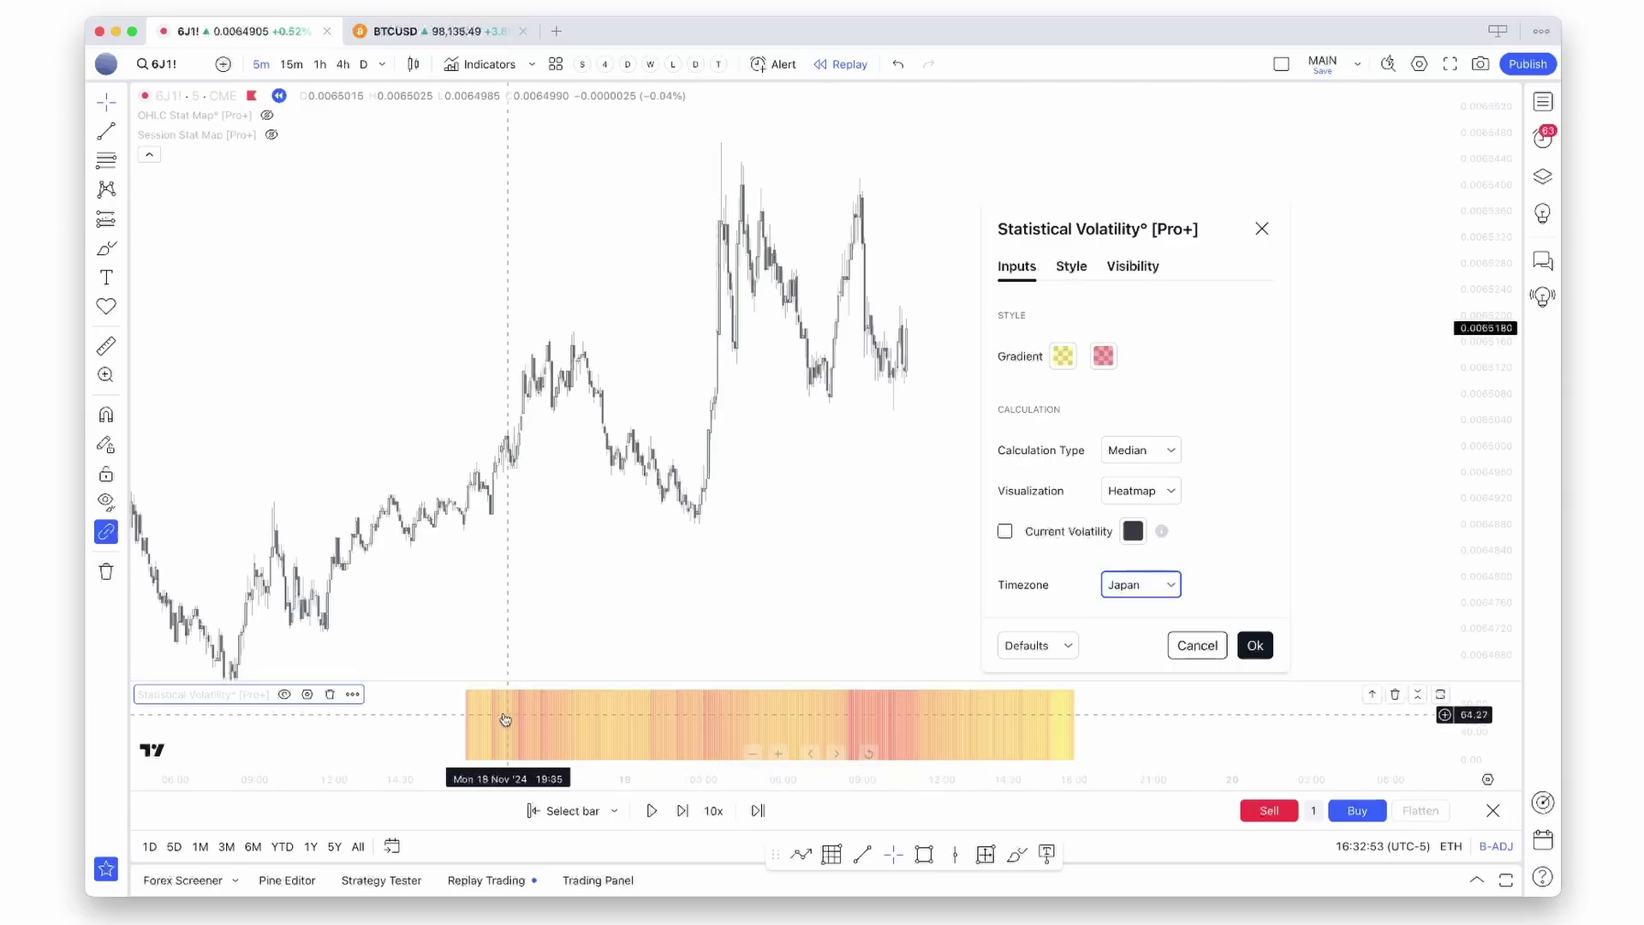